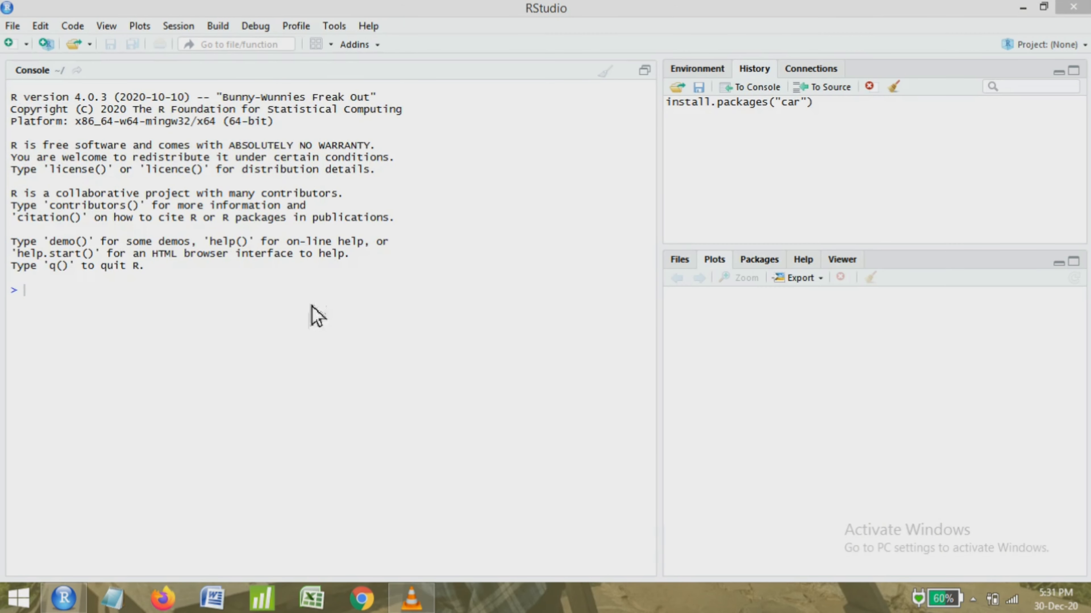
Start a new project in a new directory and name the directory "Regresi Linier Berganda".
left_click(66, 301)
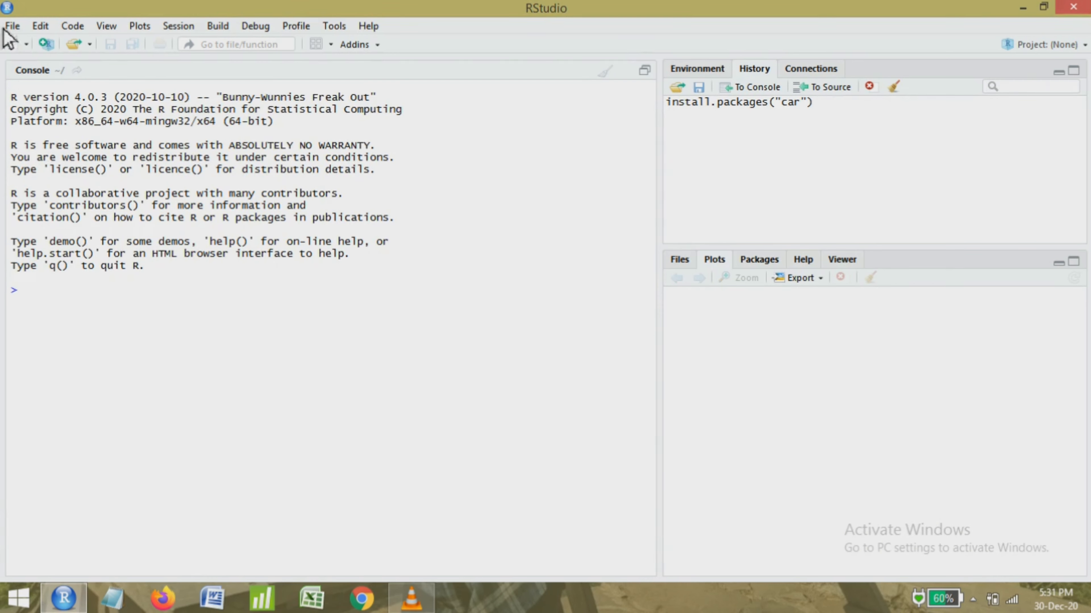
left_click(48, 44)
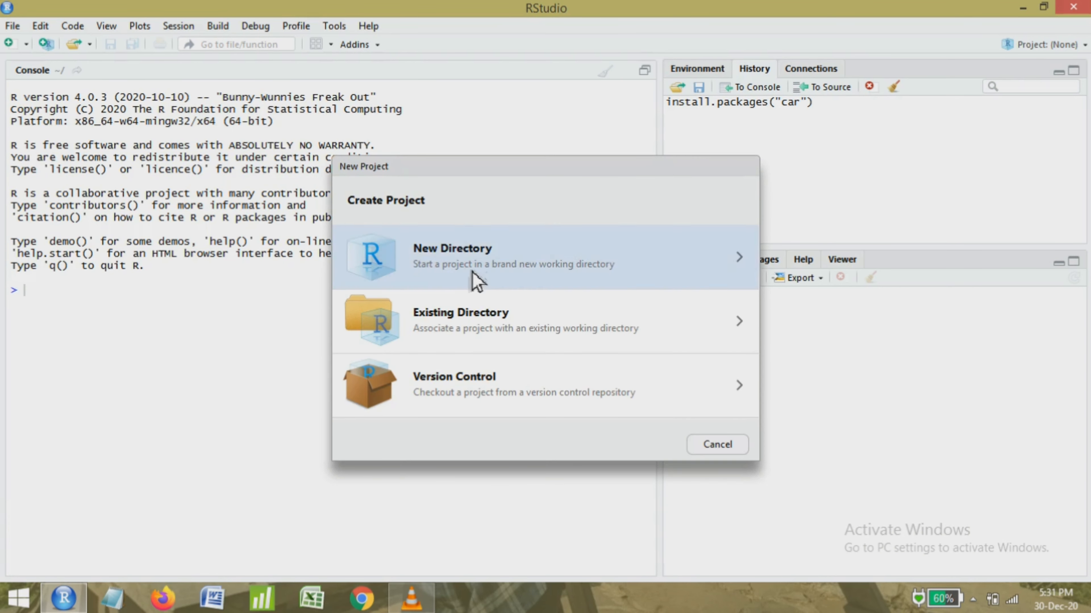
left_click(471, 272)
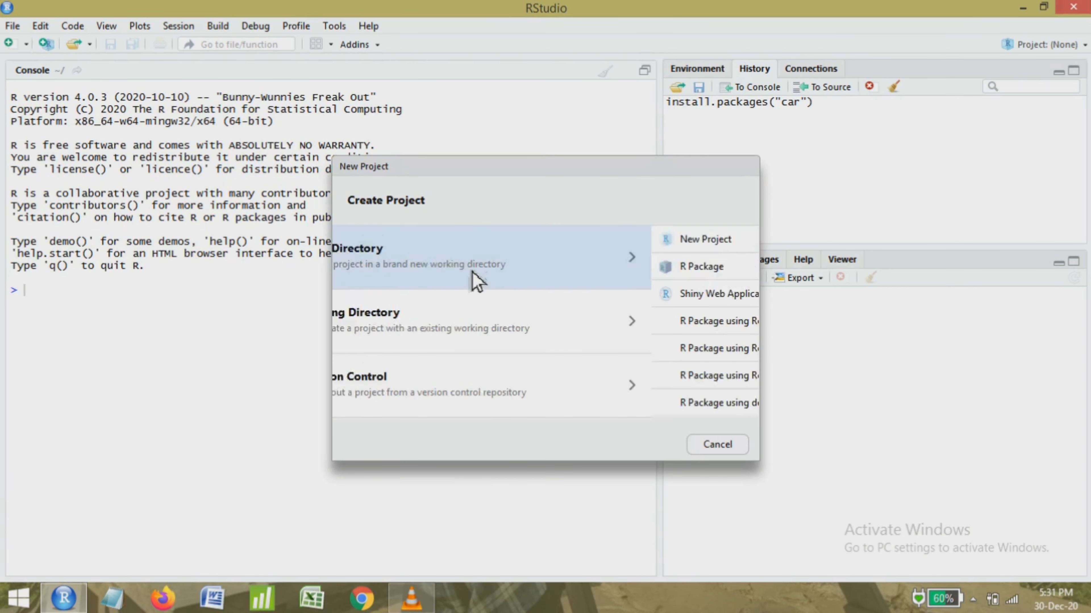
left_click(474, 248)
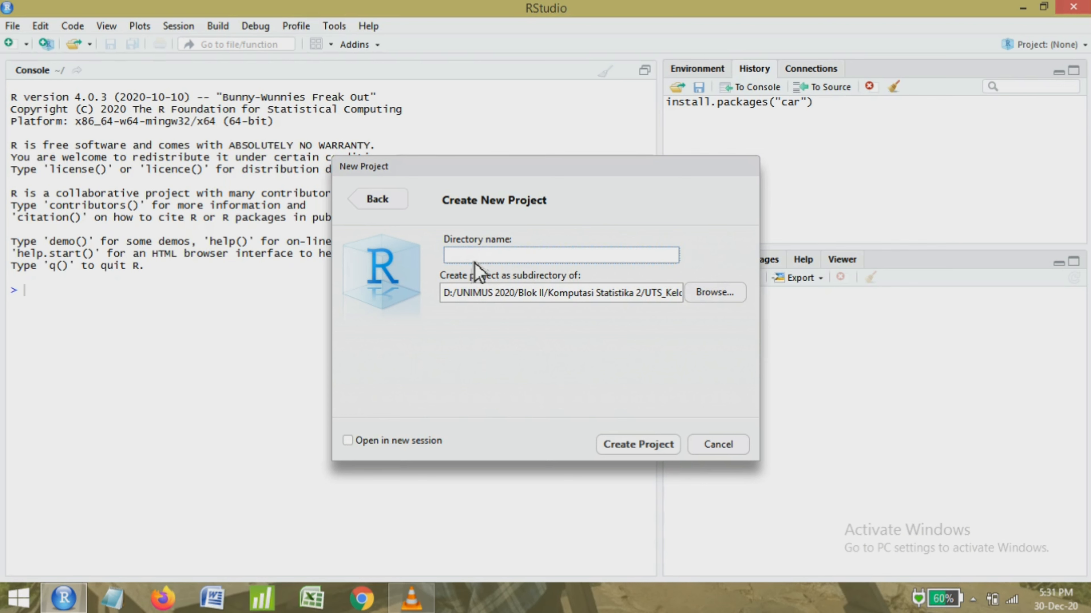
type("Regresi Linier Berganda")
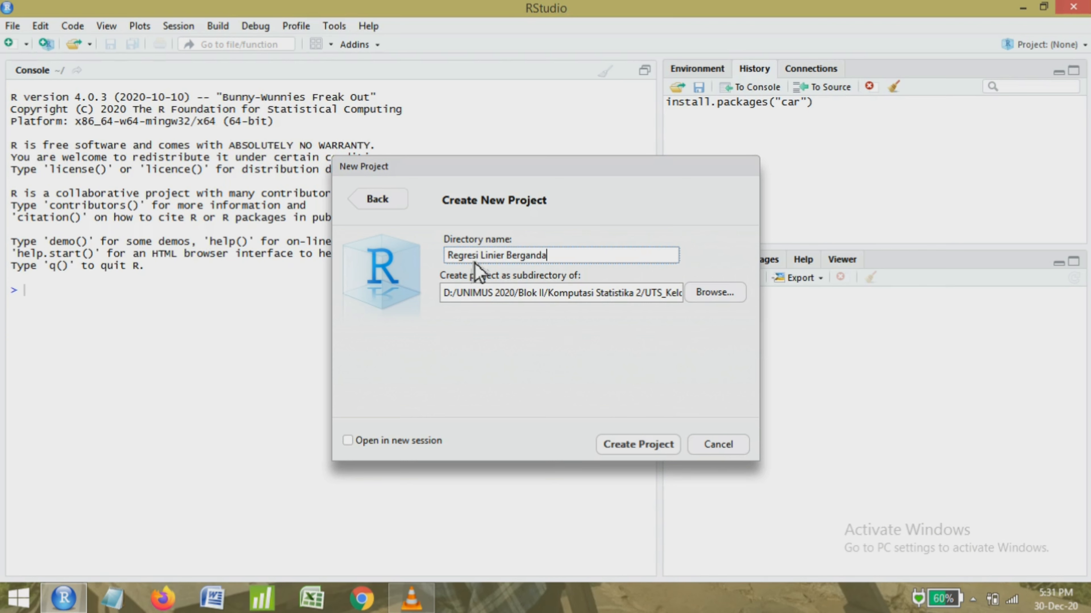
Set the project's parent folder to D:/UNIMUS 2020/Blok II/Komputasi Statistika 2/UTS_Kelompok and create the project.
left_click(714, 296)
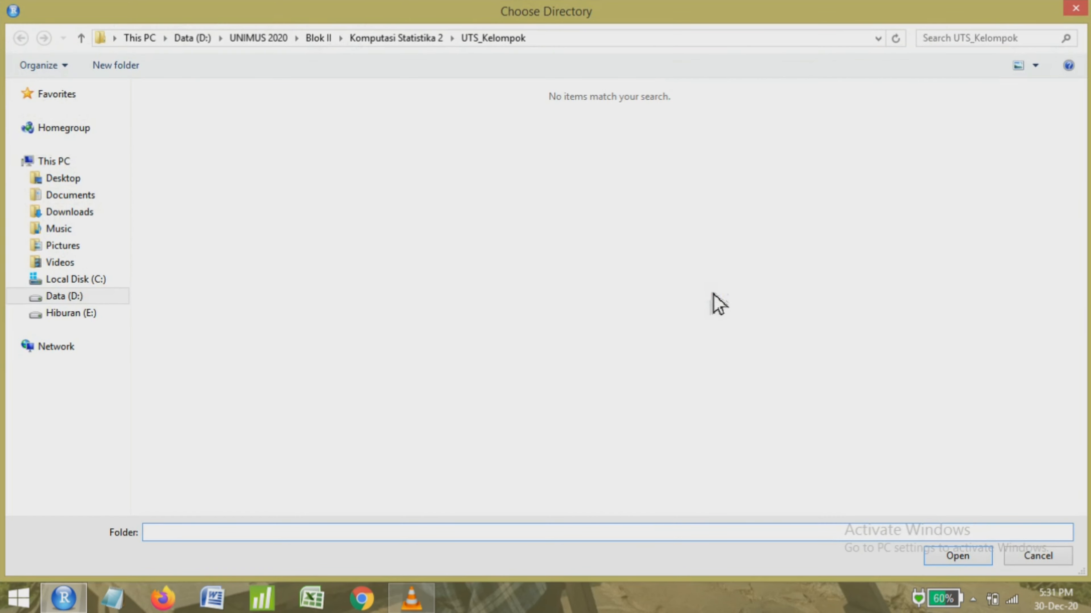
left_click(115, 297)
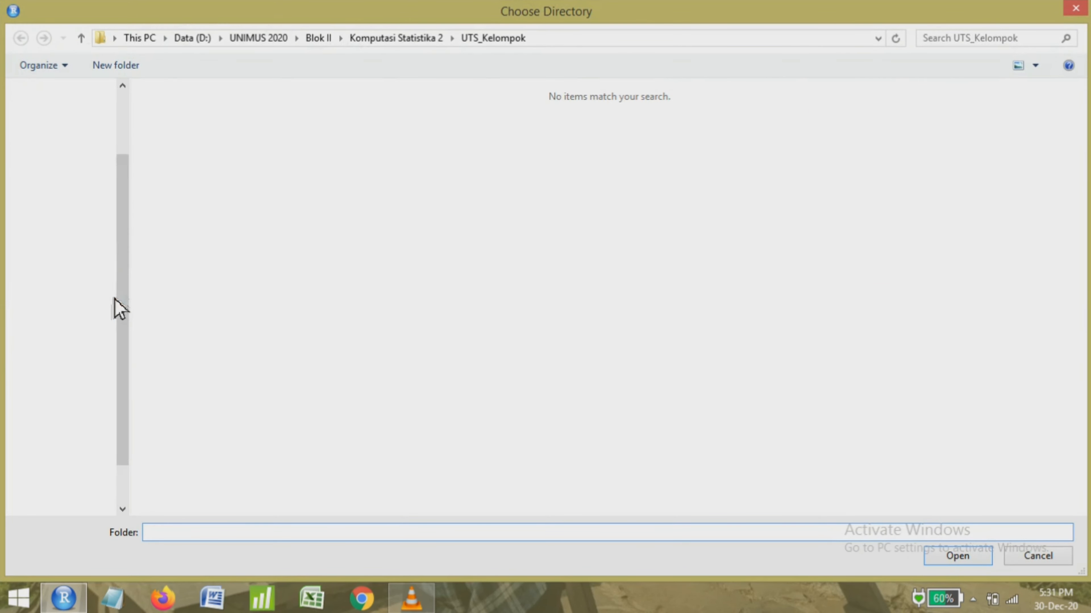
left_click(826, 296)
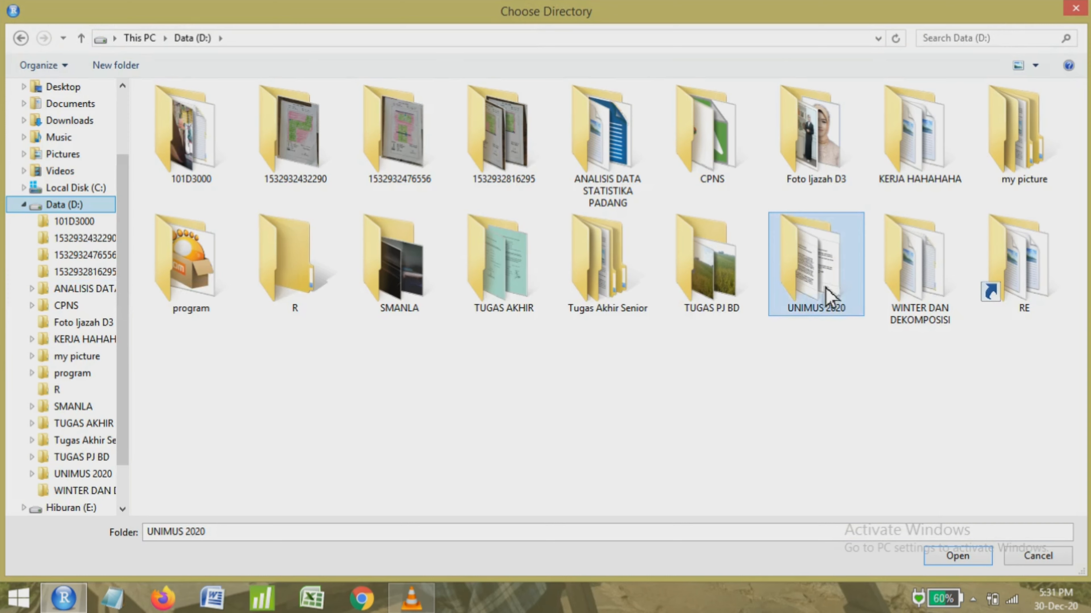
double_click(826, 296)
double_click(488, 129)
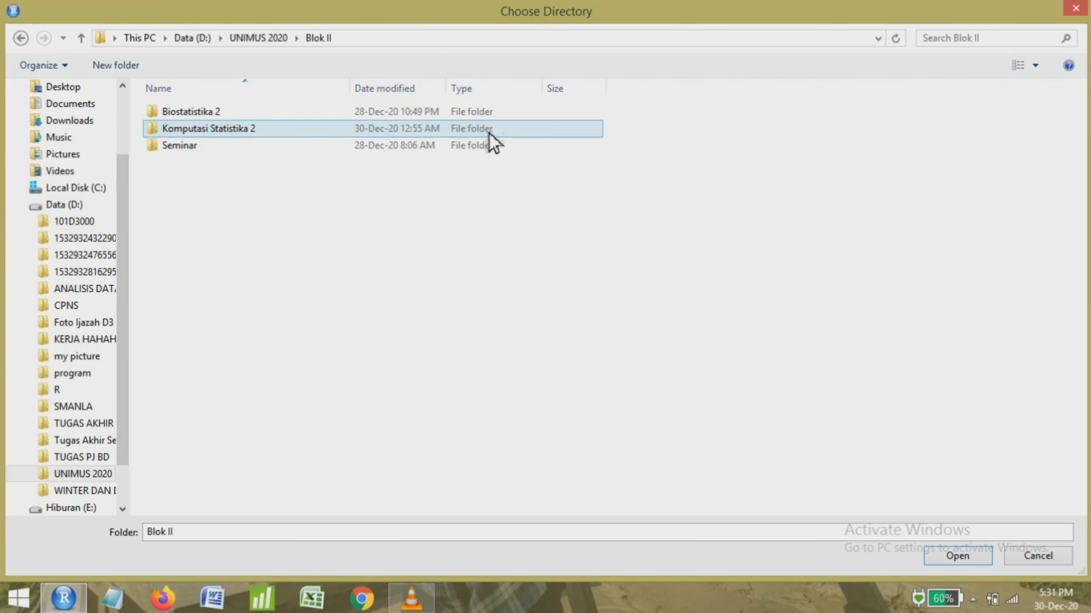
double_click(458, 131)
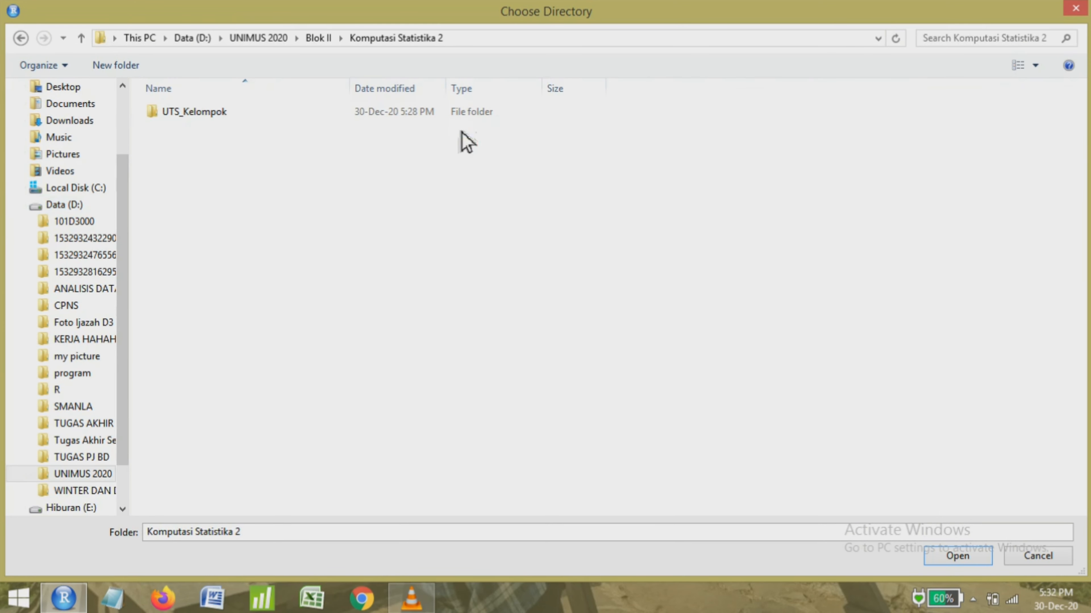
left_click(487, 119)
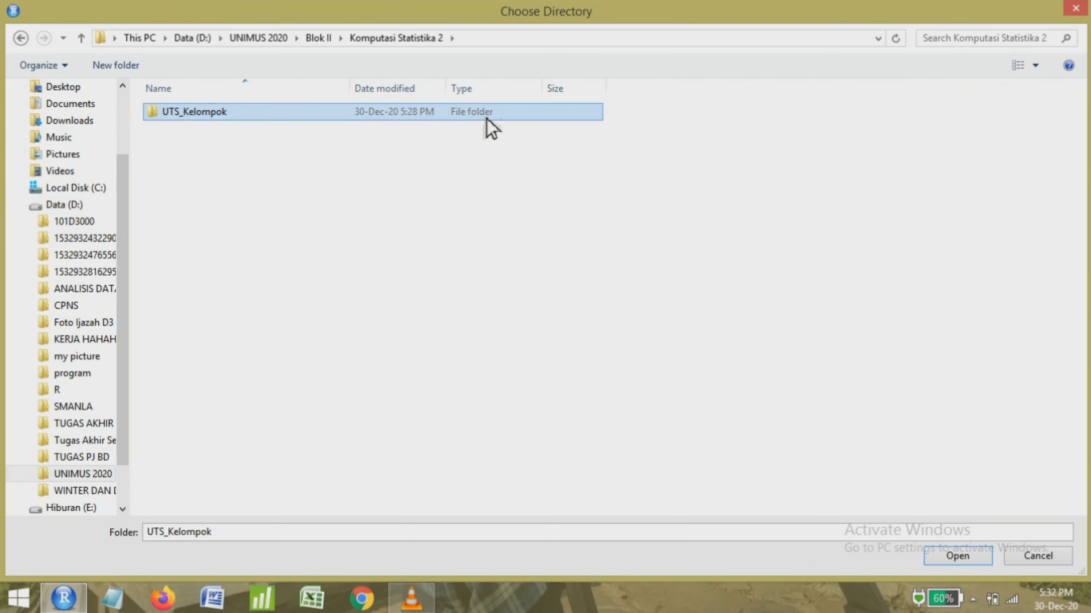
left_click(969, 556)
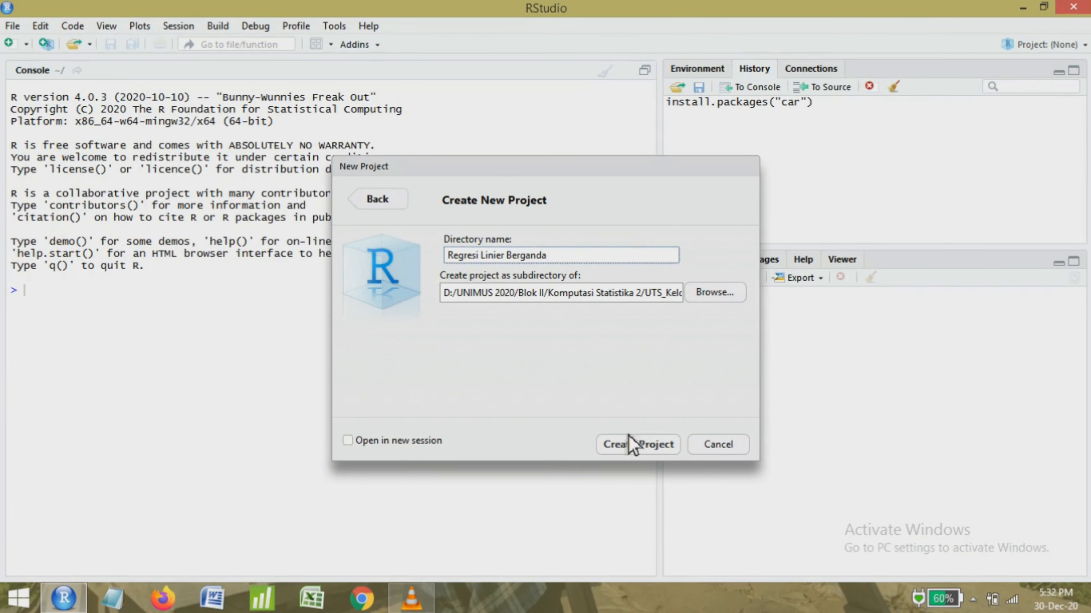
left_click(630, 445)
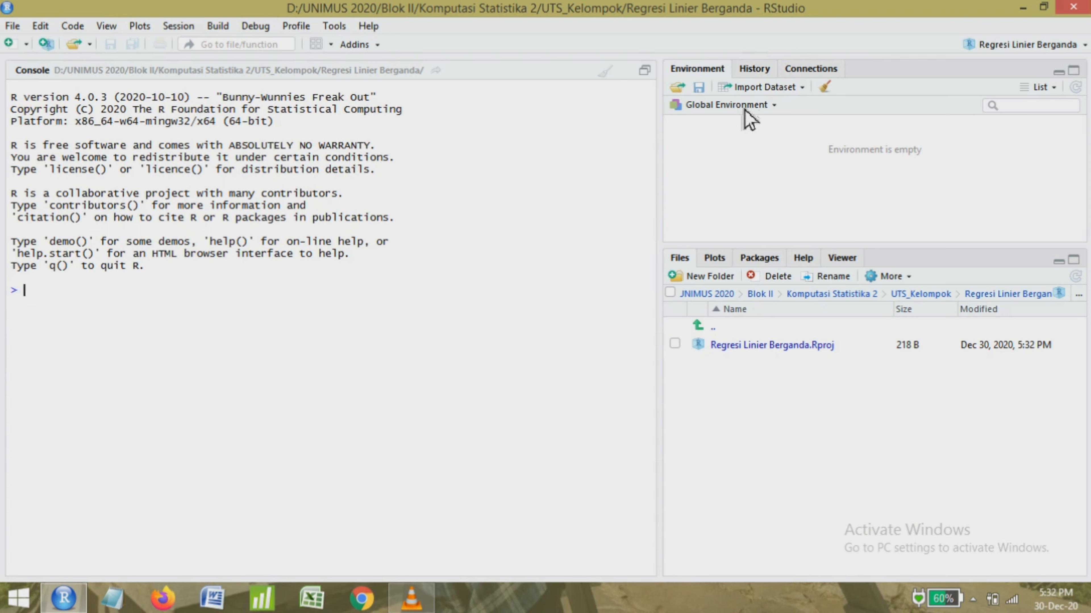
Import the Excel file Produksi.xlsx from D:/UNIMUS 2020/Blok II/Komputasi Statistika 2/UTS_Kelompok as the dataset Produksi.
left_click(777, 88)
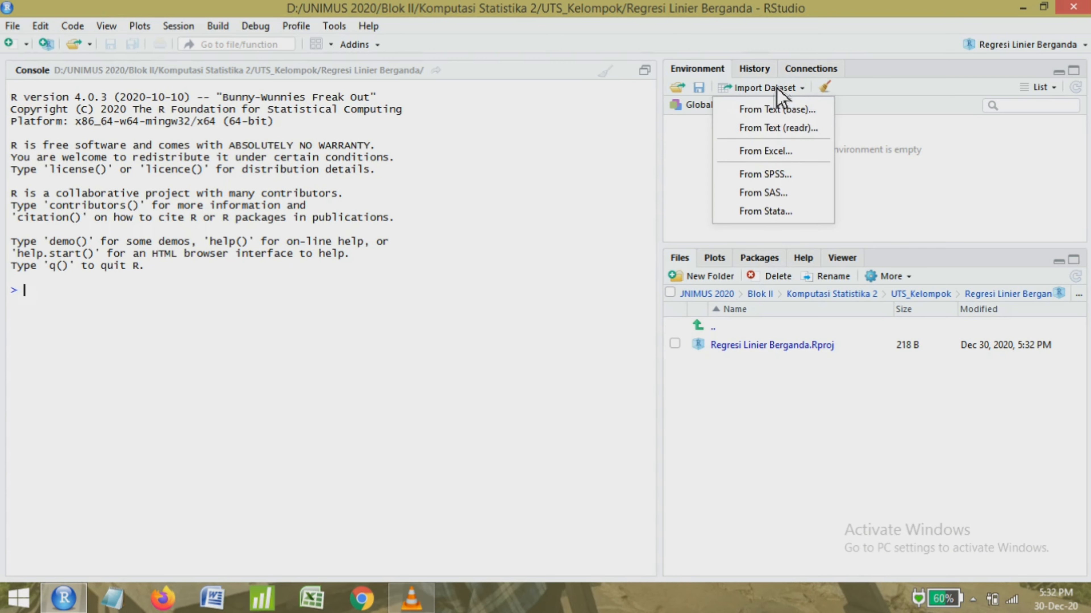
left_click(765, 151)
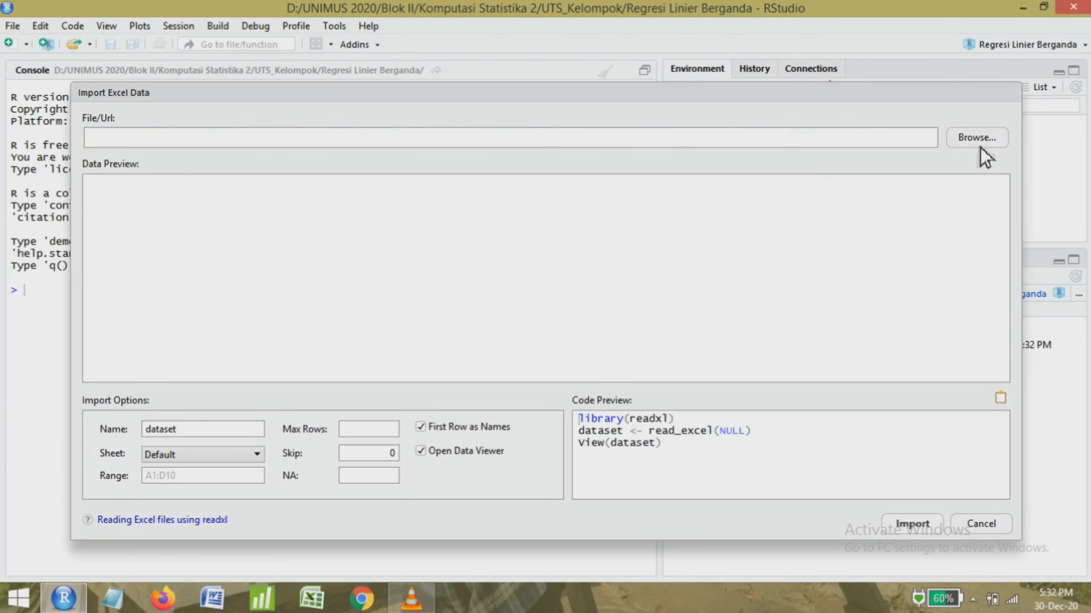
left_click(980, 147)
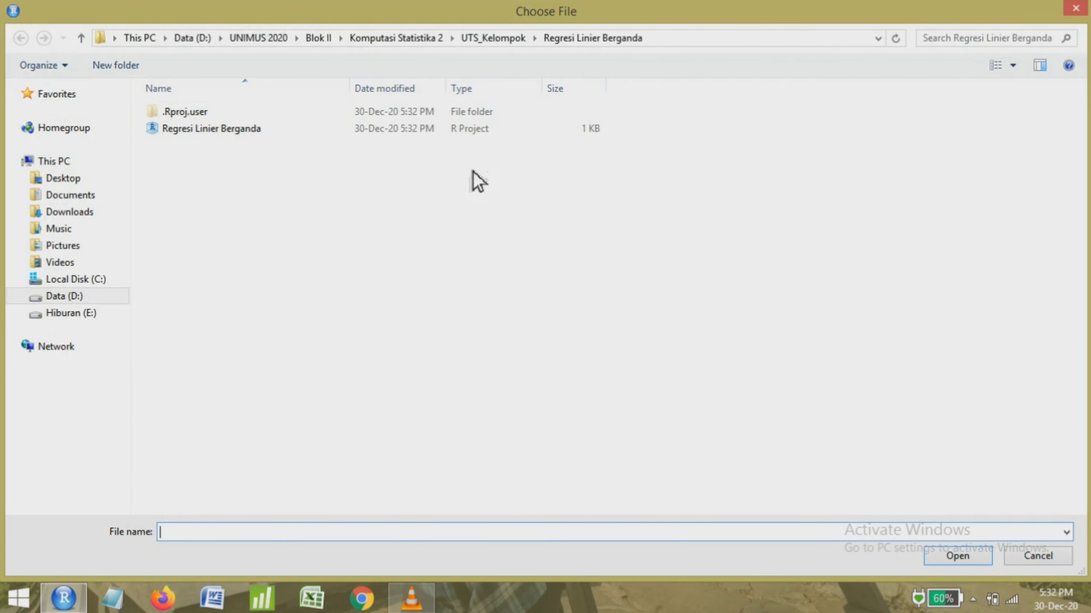
left_click(58, 298)
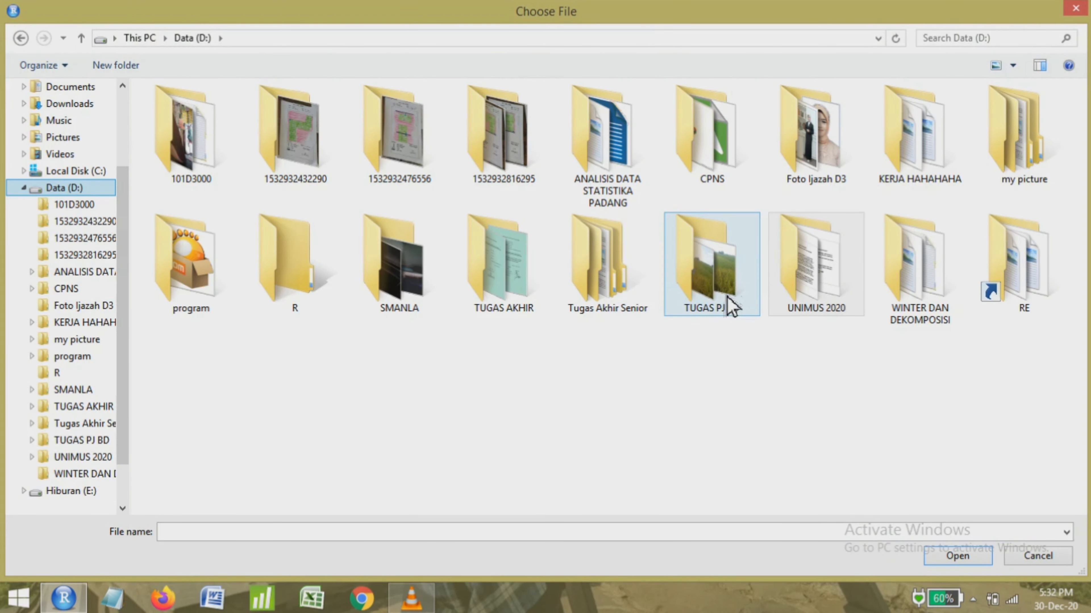
double_click(789, 307)
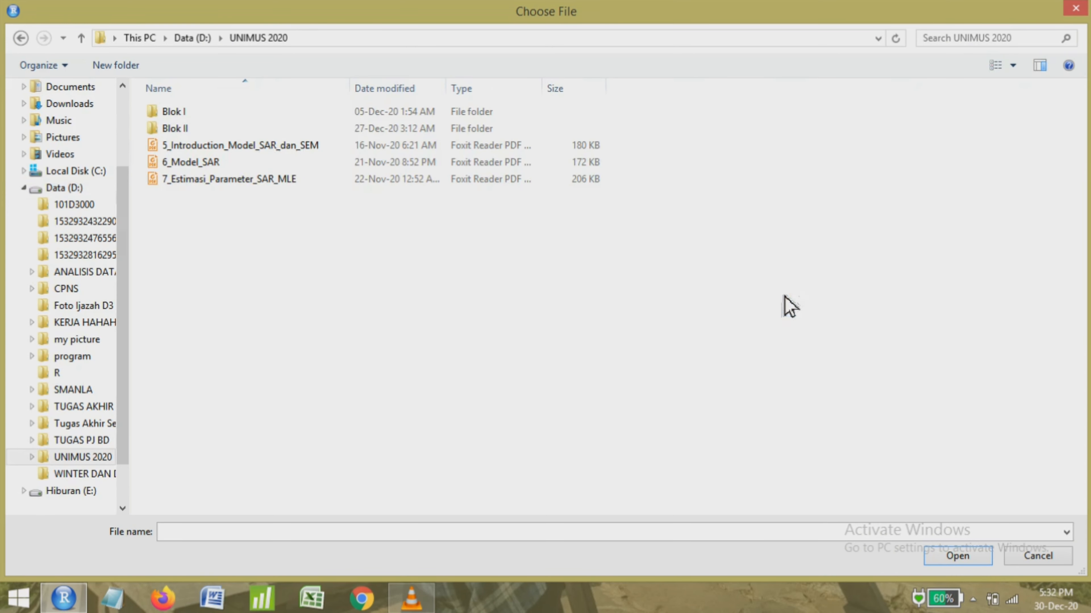
double_click(362, 129)
double_click(326, 129)
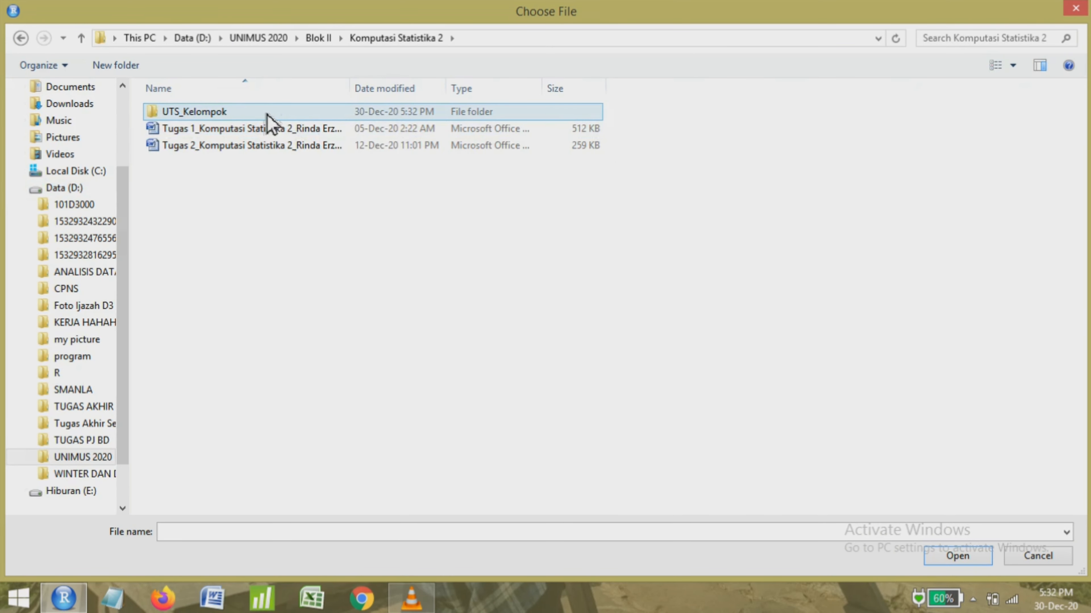
double_click(269, 123)
double_click(264, 144)
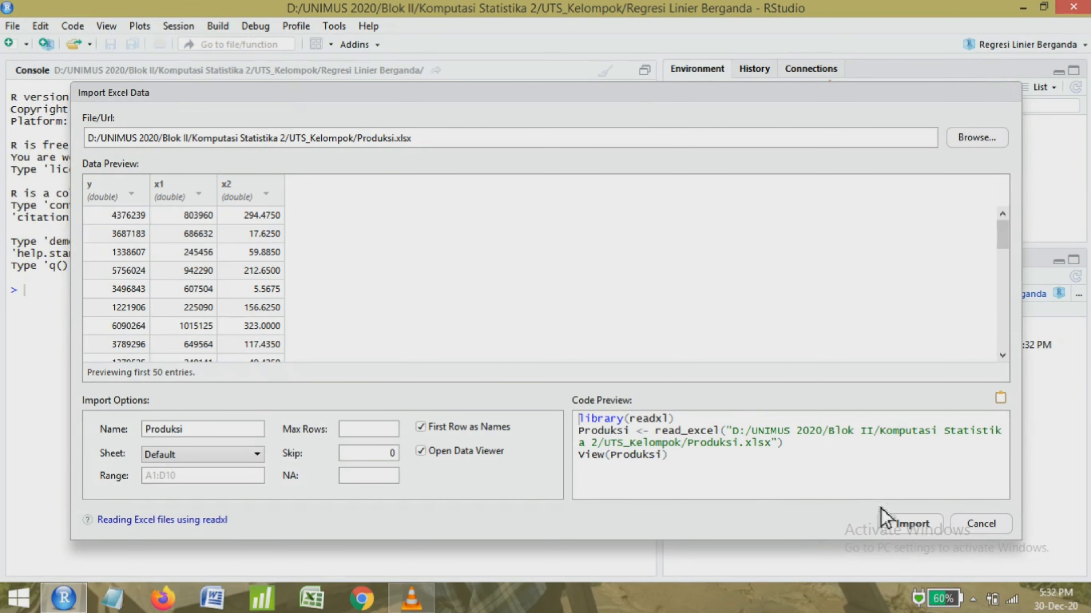
left_click(911, 524)
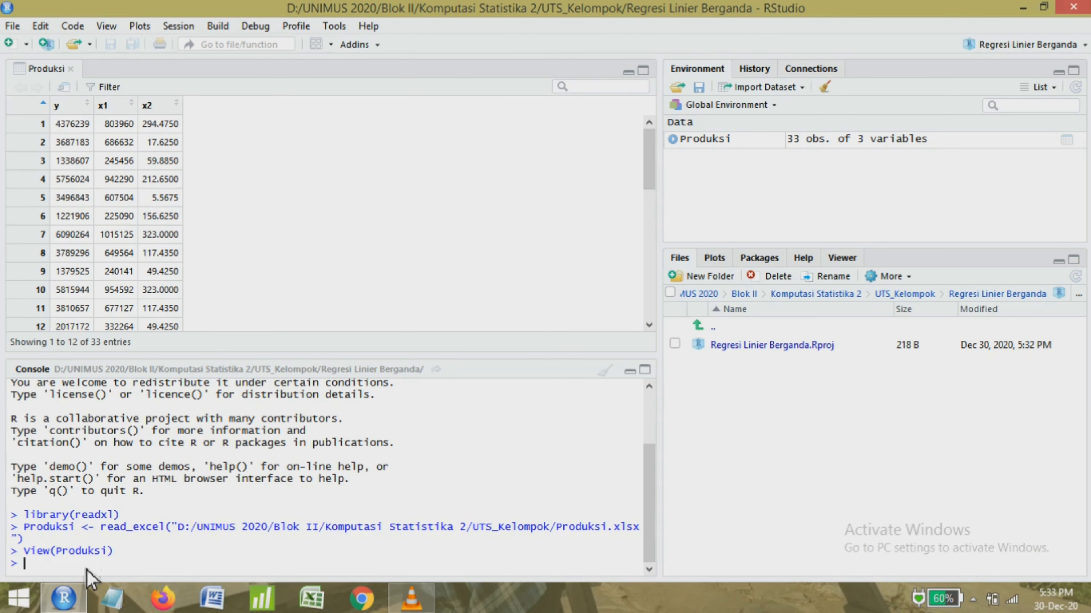
Enter the comment "#Model Regresi" in the console.
type("#Model Regresi")
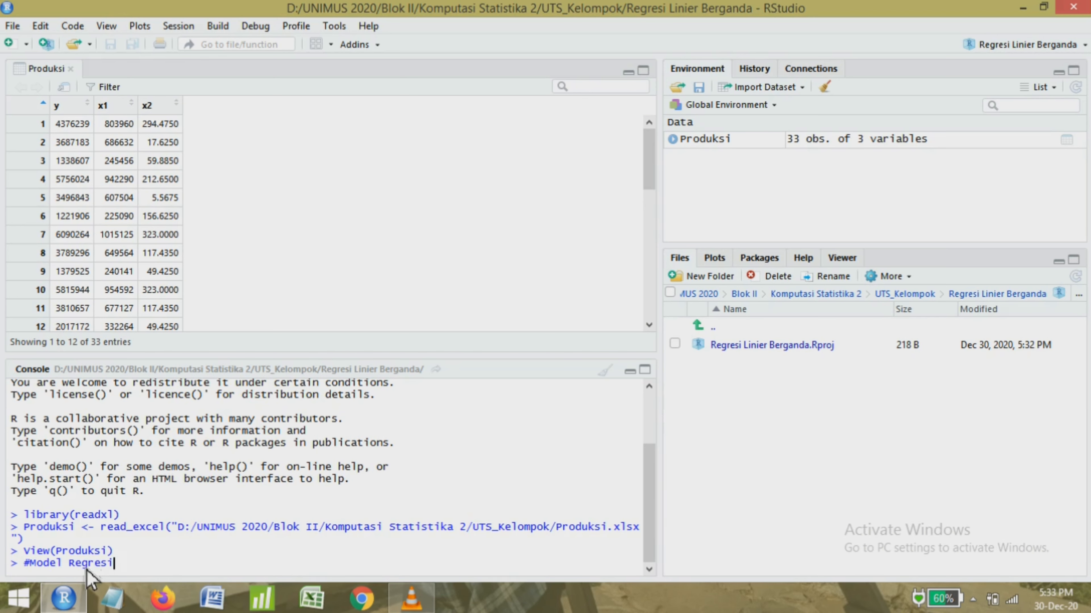
key("Return")
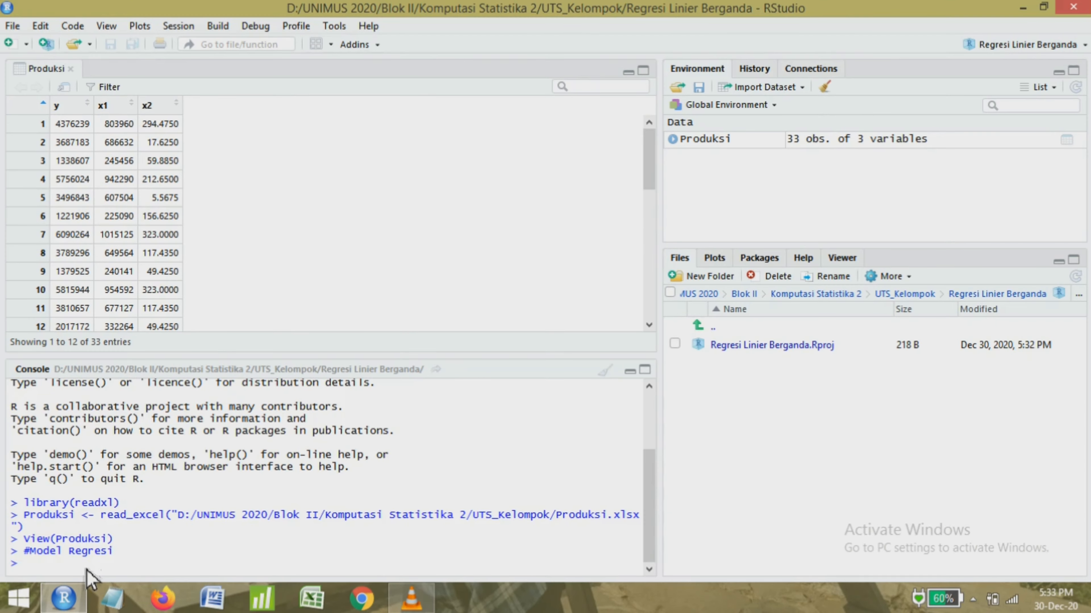
Fit the multiple linear regression in the console with Regresi=lm(y~x1+x2,Produksi).
type("Regres")
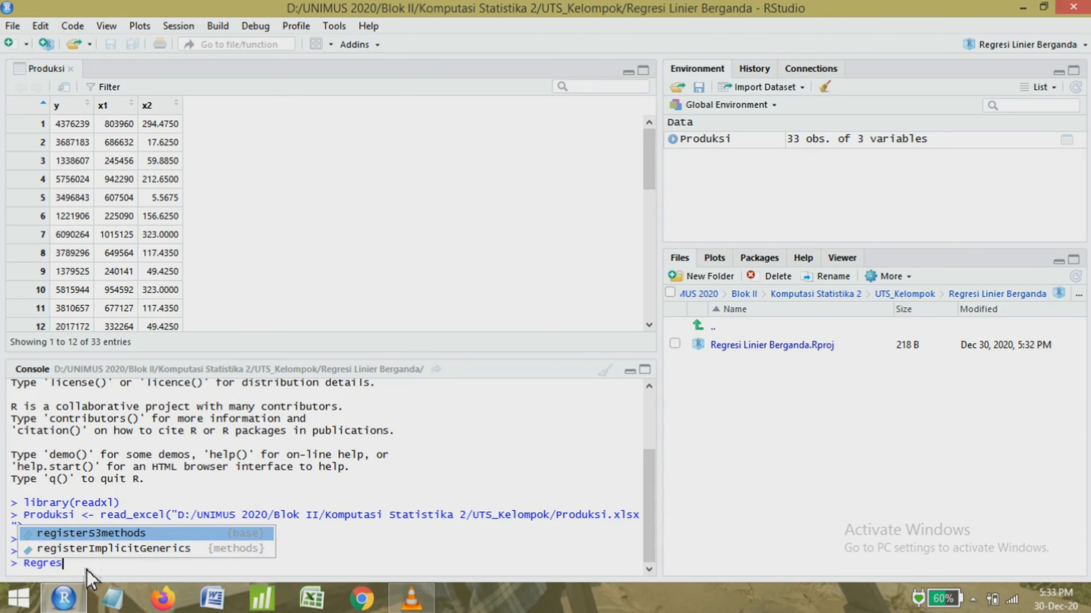
type("i=l")
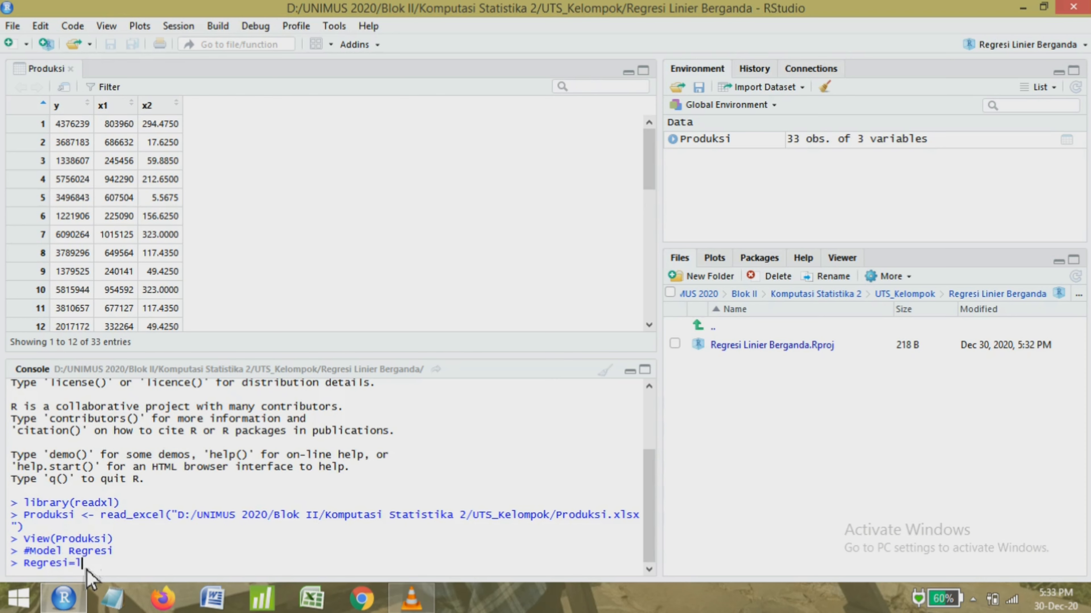
type("m(")
type("y~x1+x2")
type(",Produk")
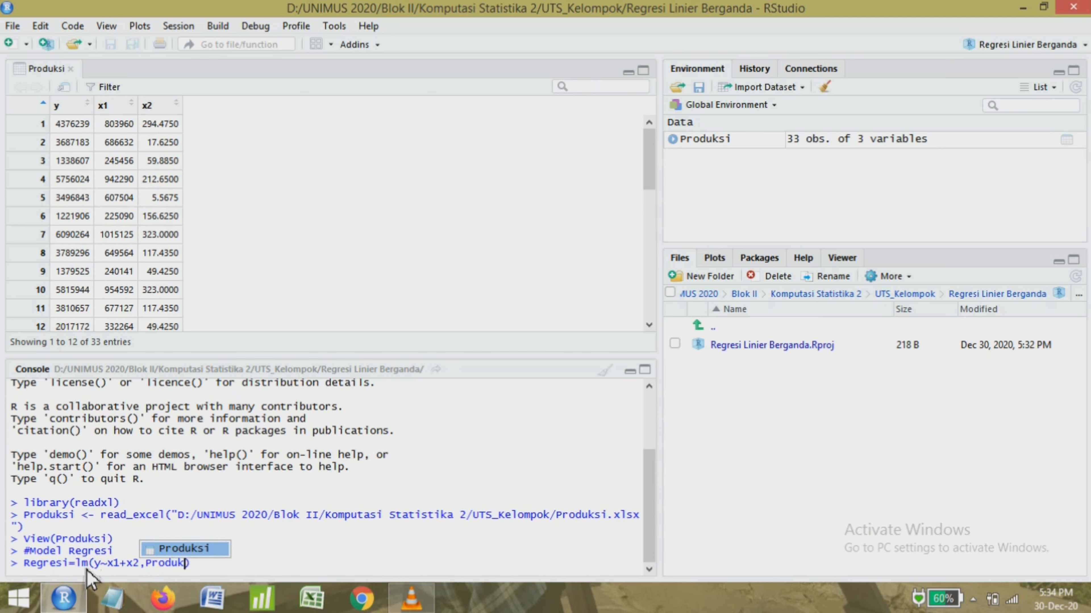
type("s")
key("Tab")
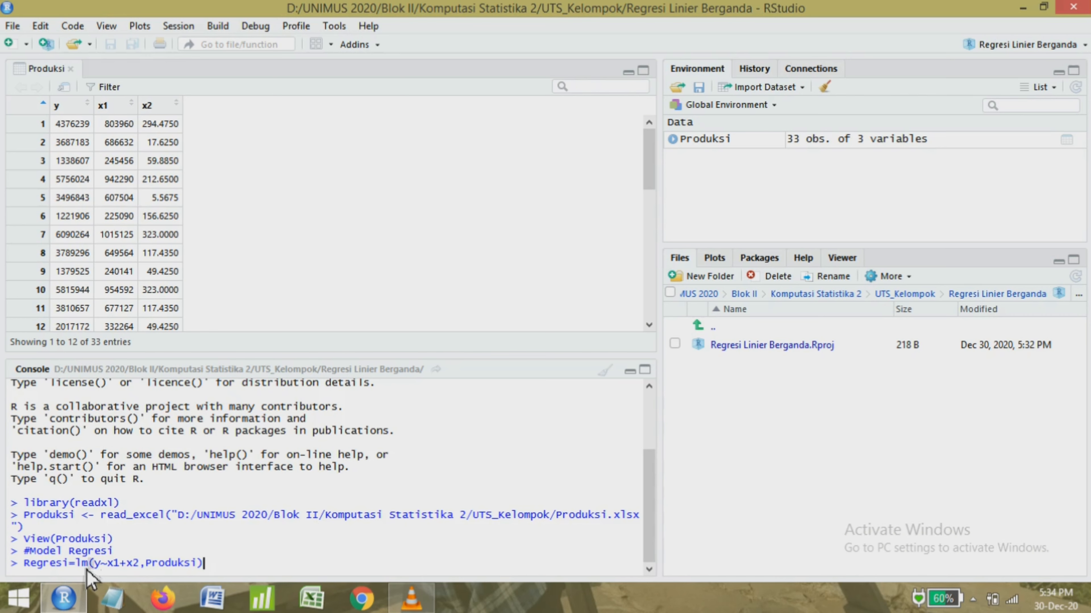
key("Return")
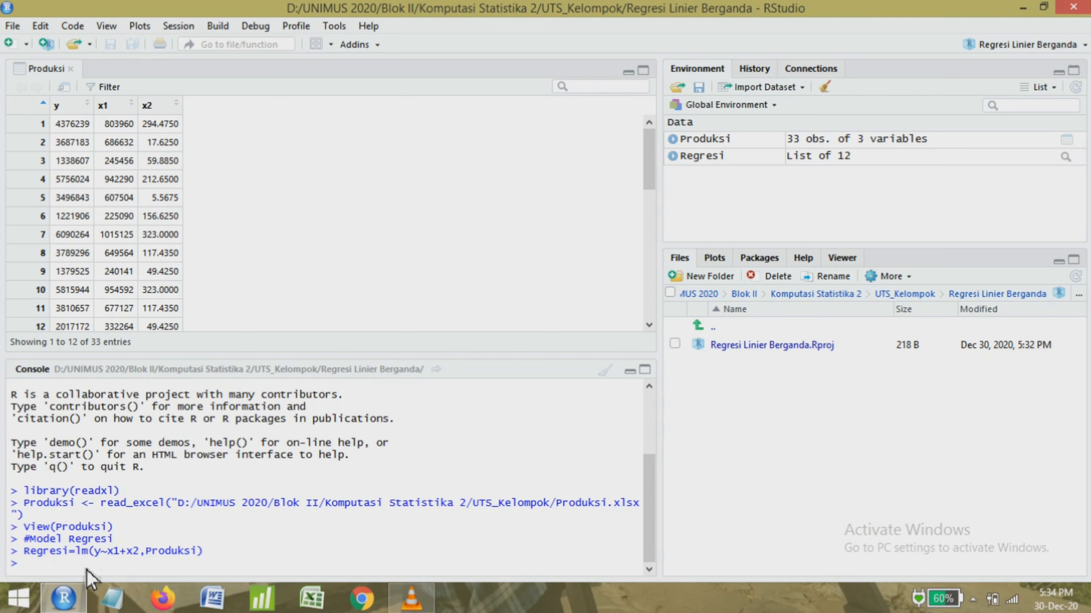
Print the fitted Regresi model in the console.
type("Regres")
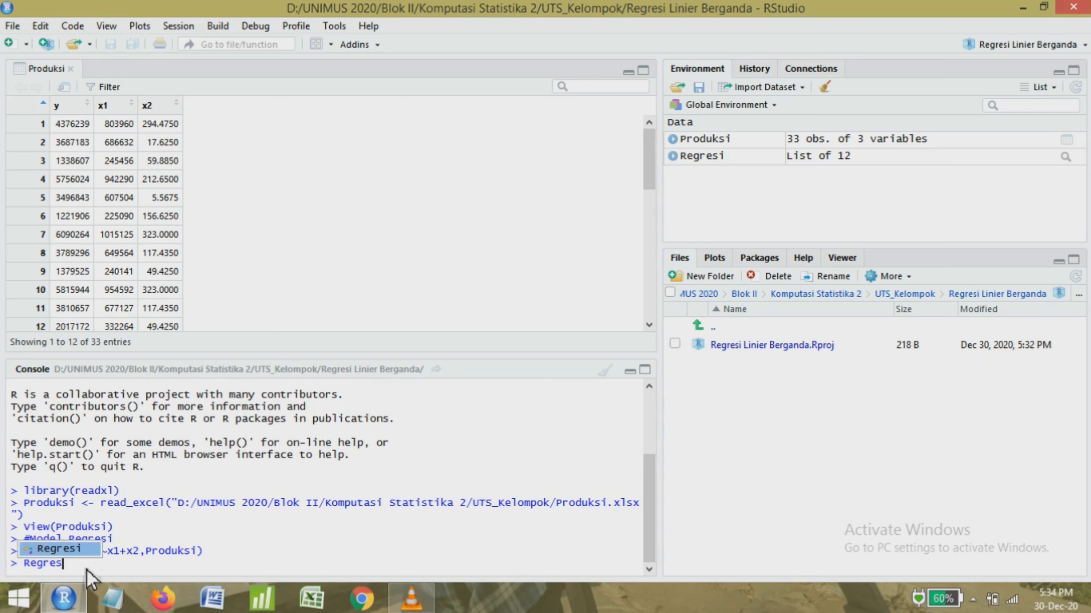
type("i")
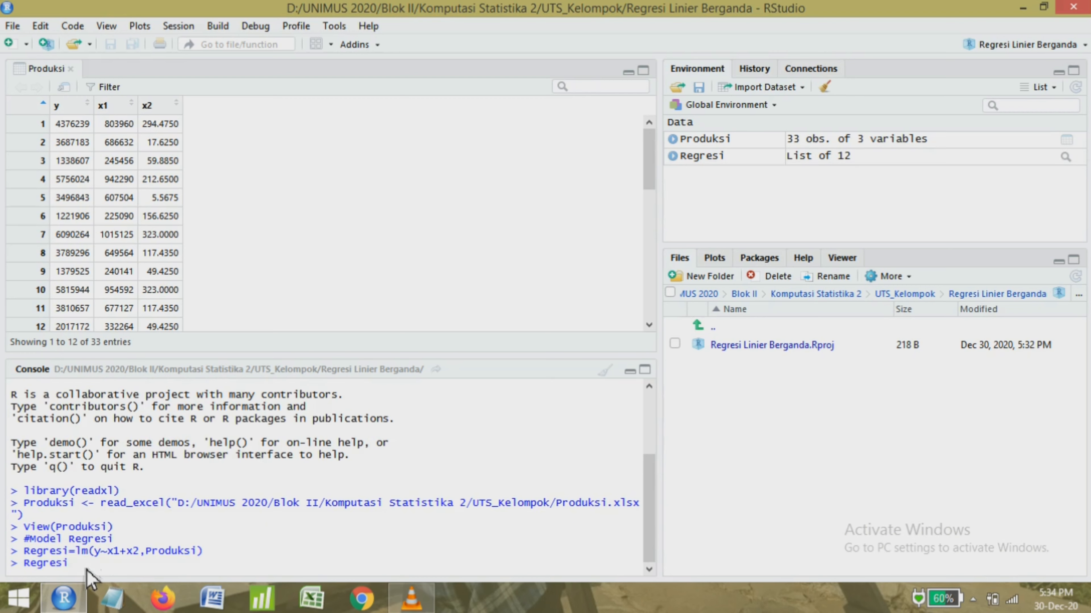
key("Return")
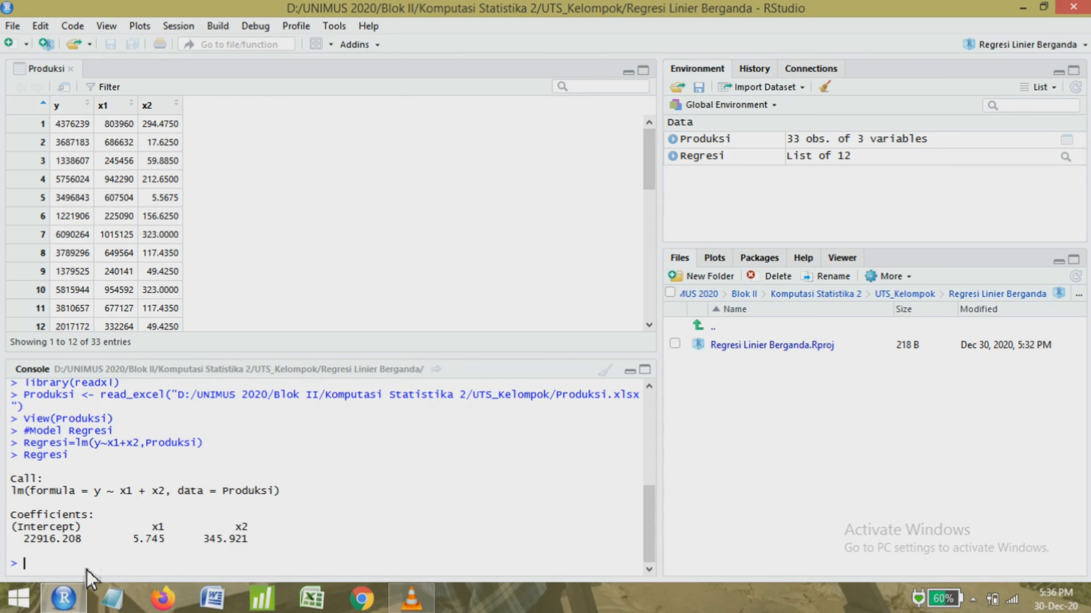
Enter the comment "#Uji Normalitas" in the console.
type("#Uji Normalitas")
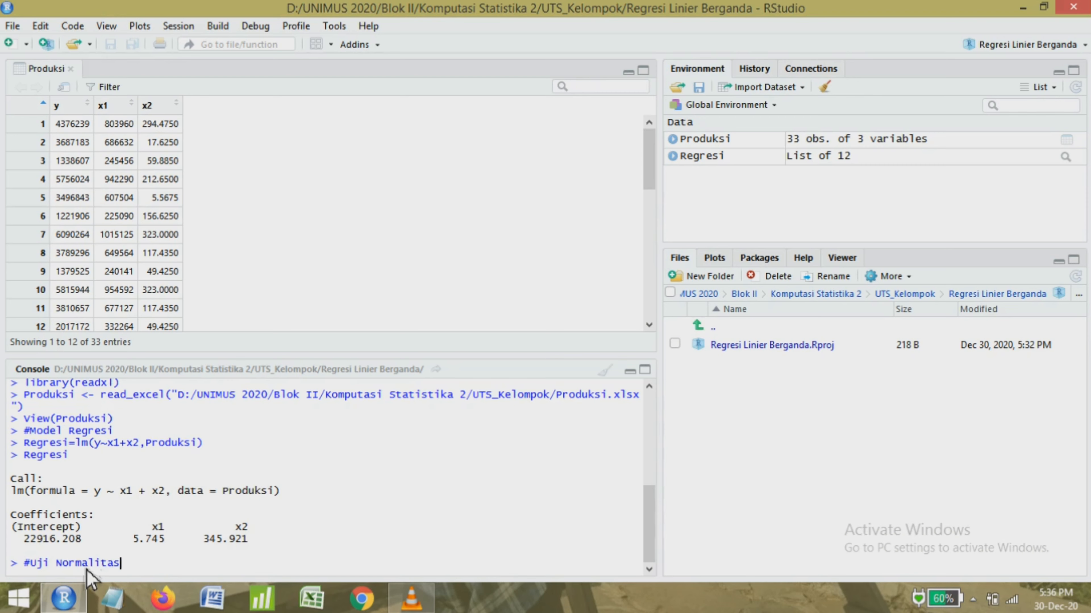
key("Return")
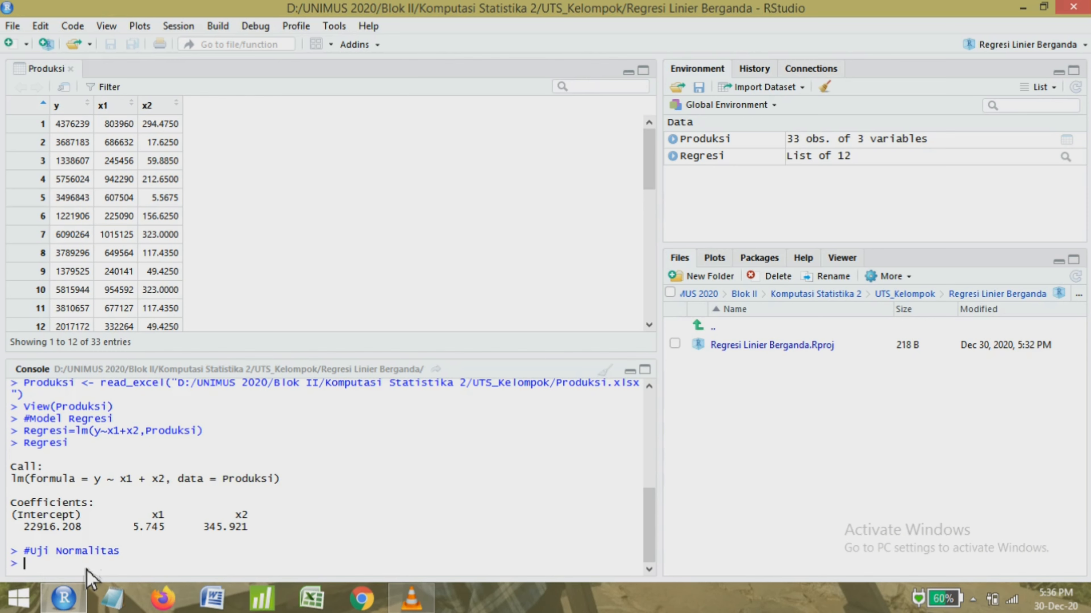
Begin a Kolmogorov-Smirnov test command in the console with the model residuals as first argument: ks.test(Regresi$residuals).
type("ks.test(Regresi")
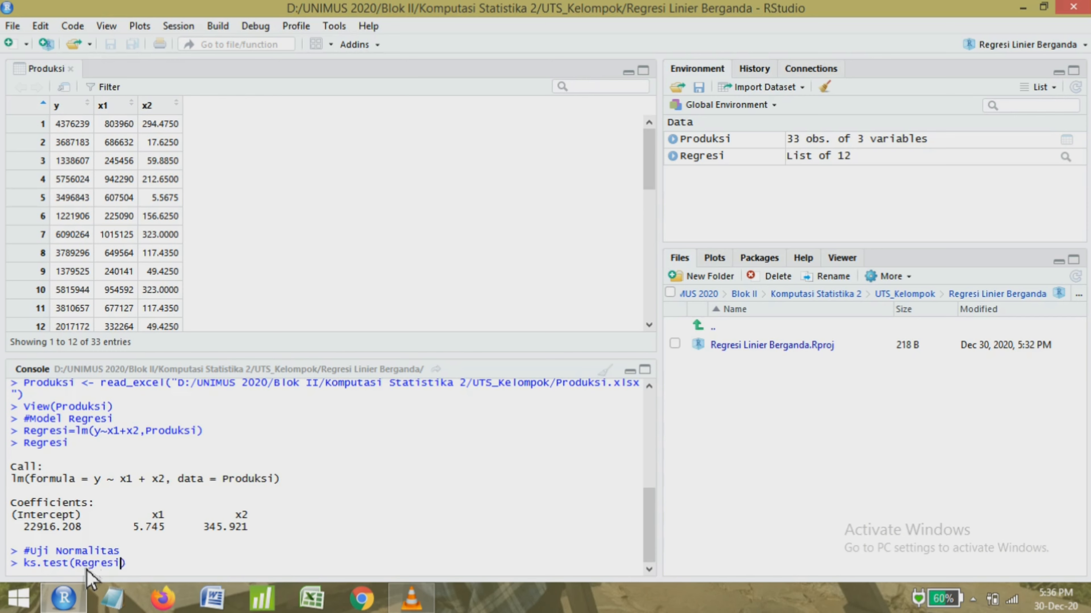
type("$res")
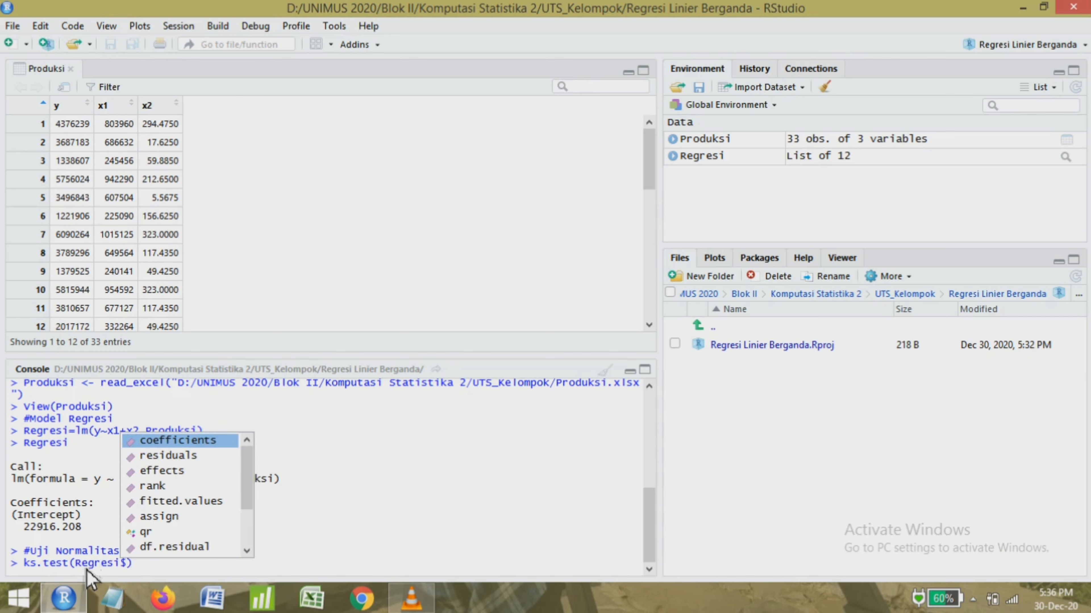
type("iua")
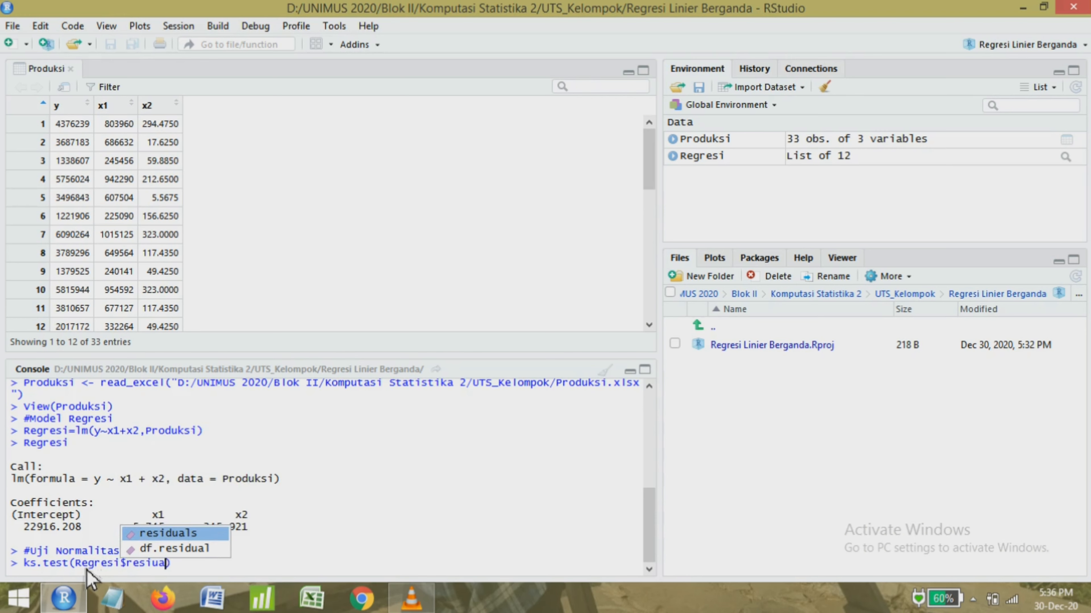
key("BackSpace")
key("BackSpace")
type("duals")
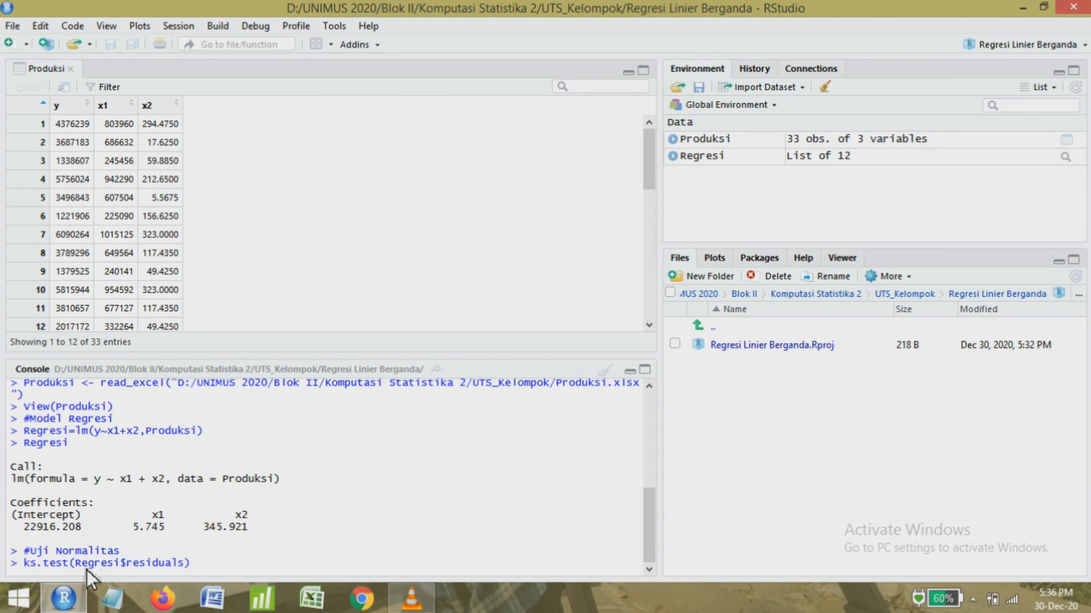
type(",ecdf(")
Add ecdf(Regresi$residuals) as the second argument of ks.test and run the normality test.
left_click_drag(75, 563, 188, 567)
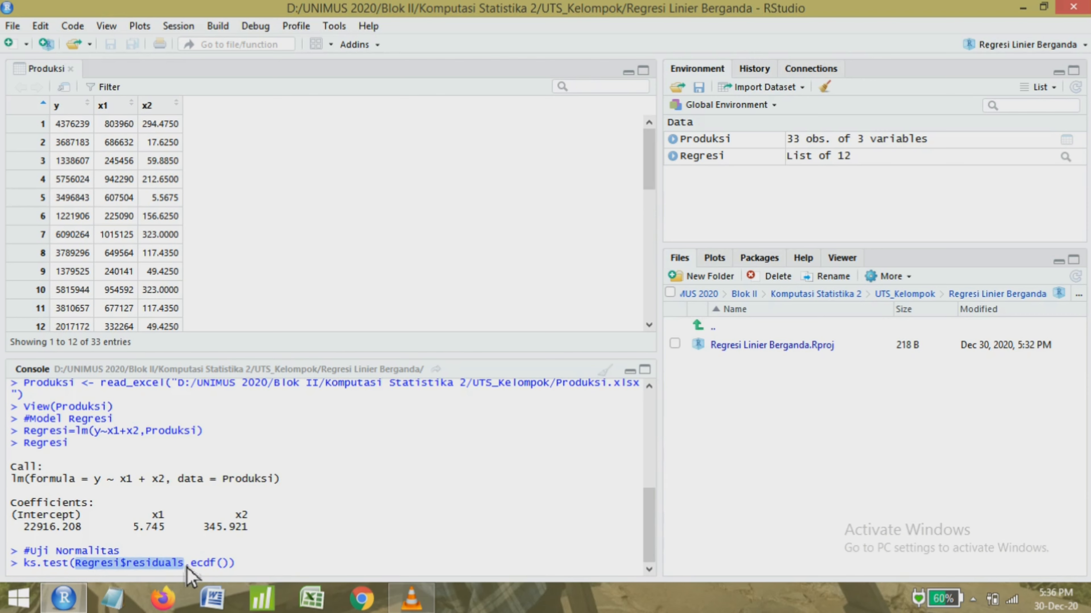
key("ctrl+c")
left_click(227, 563)
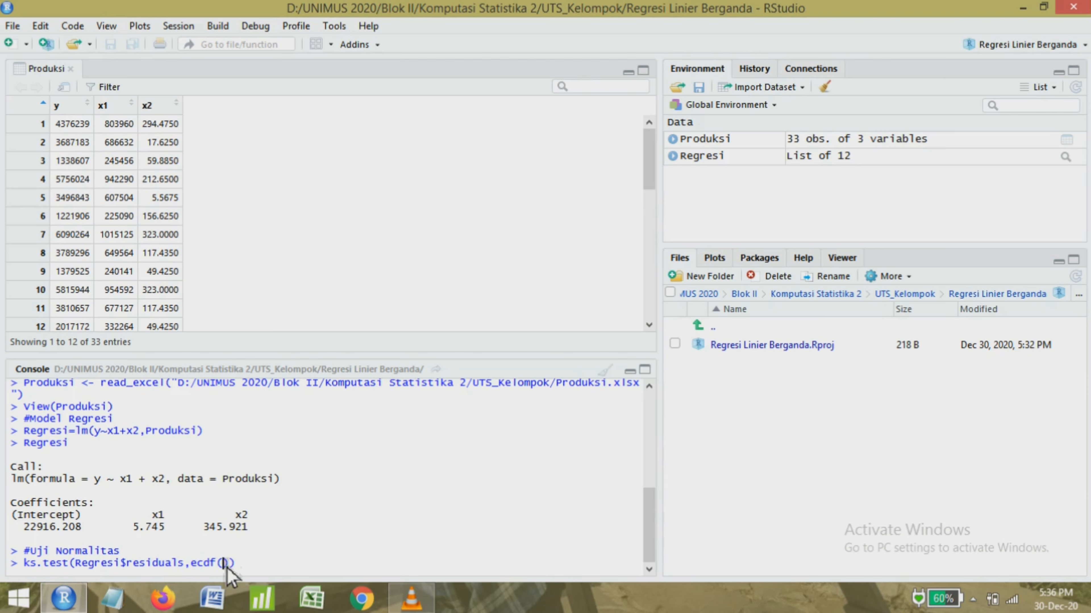
key("ctrl+v")
left_click(349, 573)
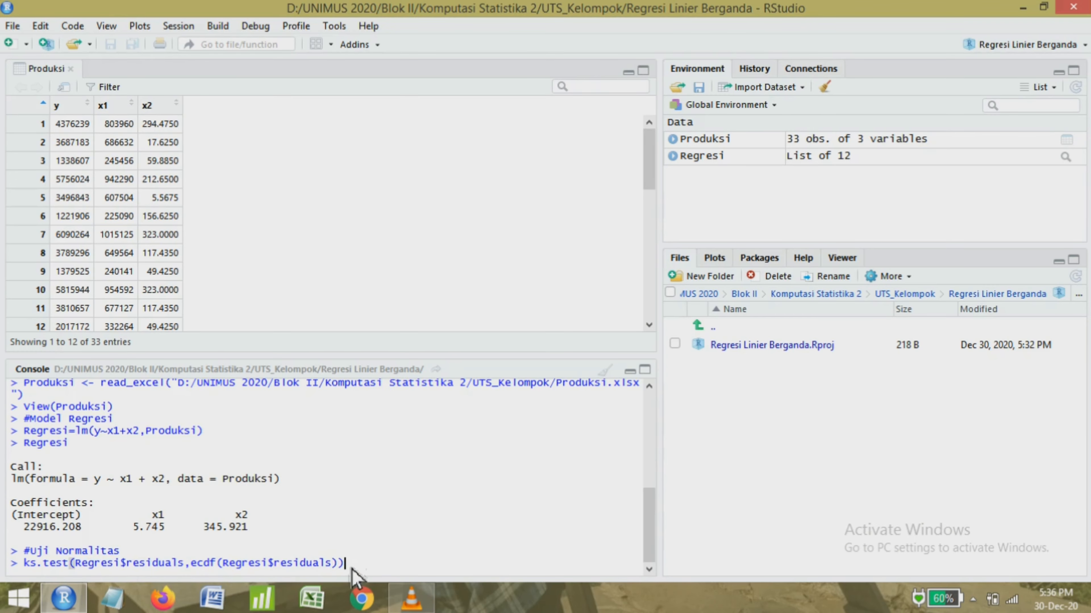
key("Return")
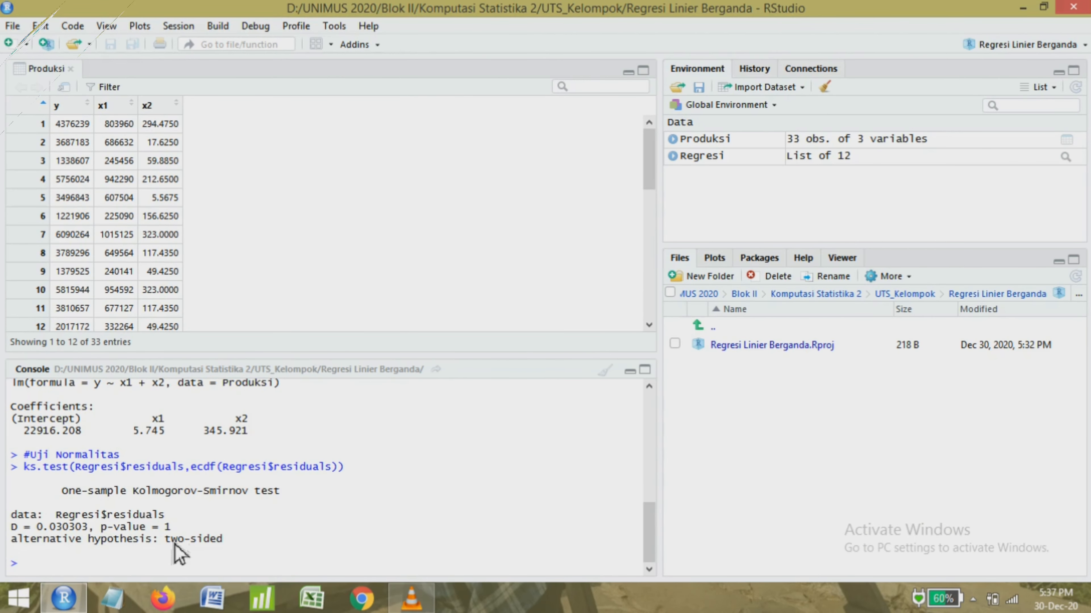
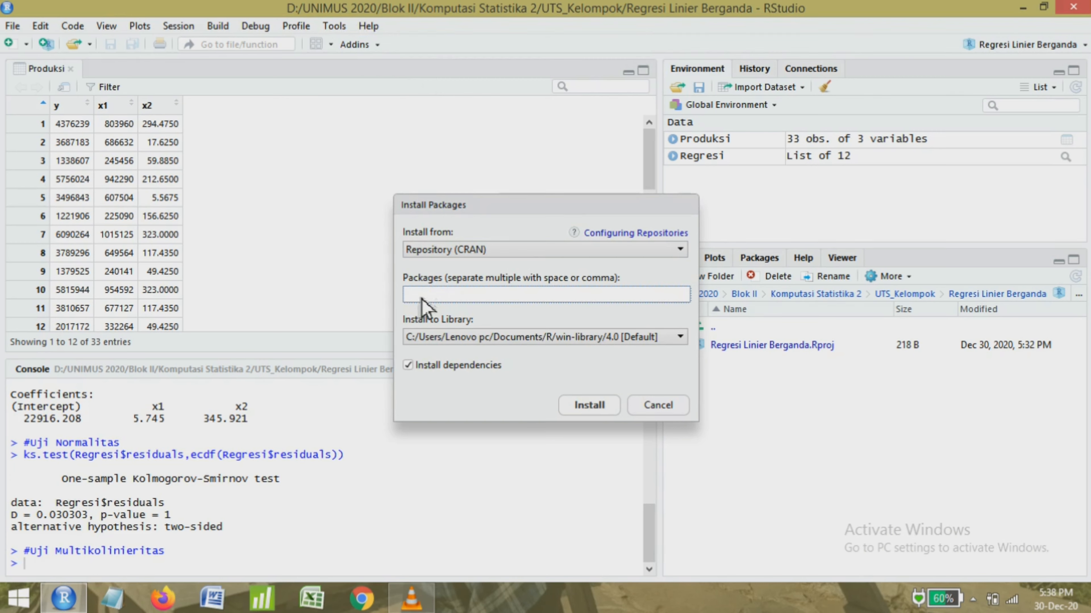
Install the olsrr package from the CRAN repository with its dependencies.
type("ols")
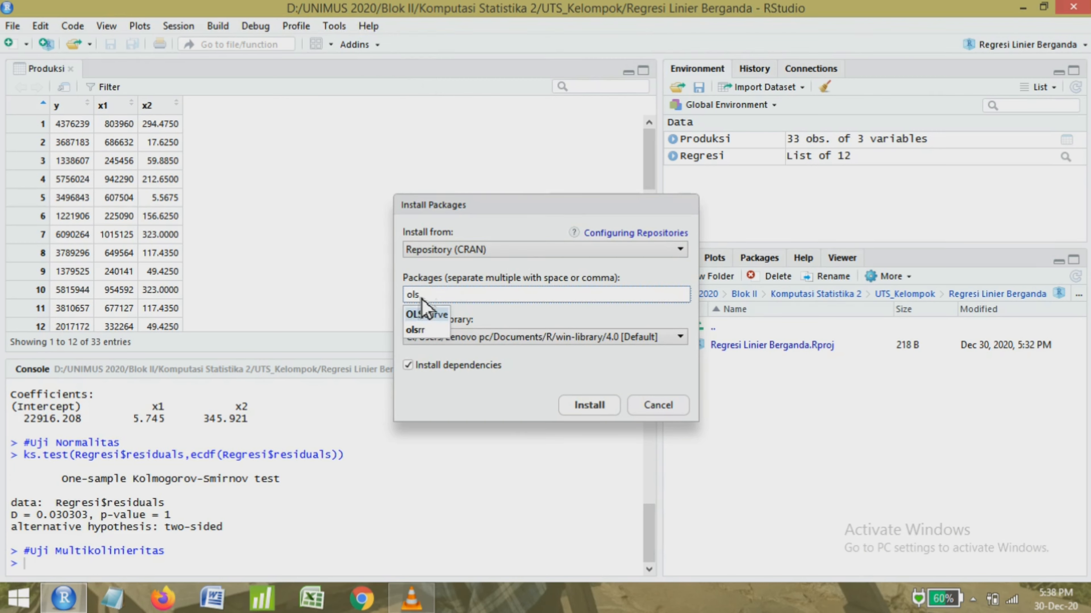
type("rr")
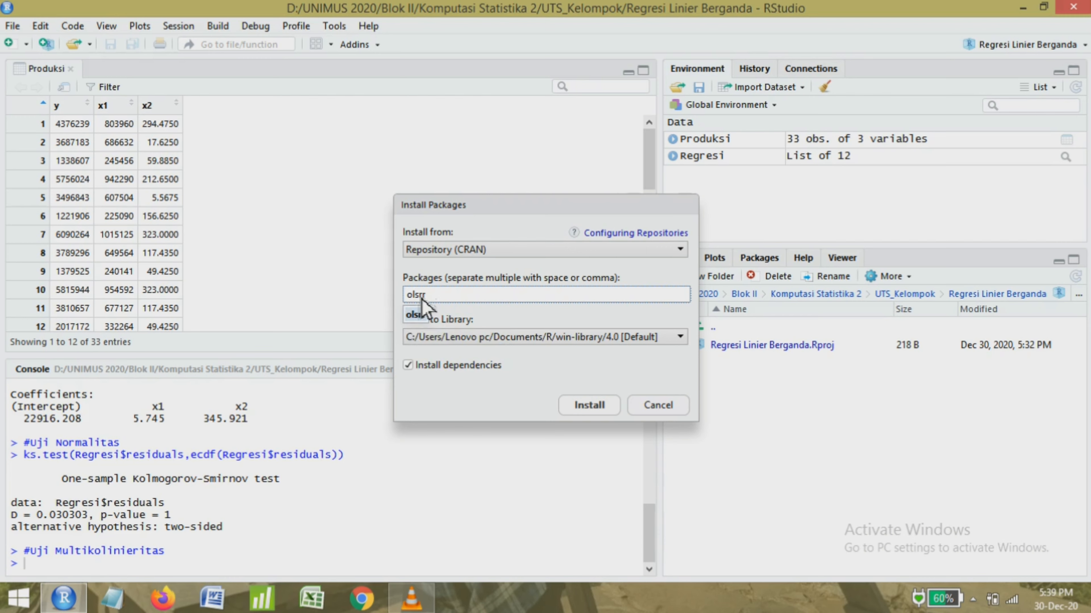
left_click(581, 413)
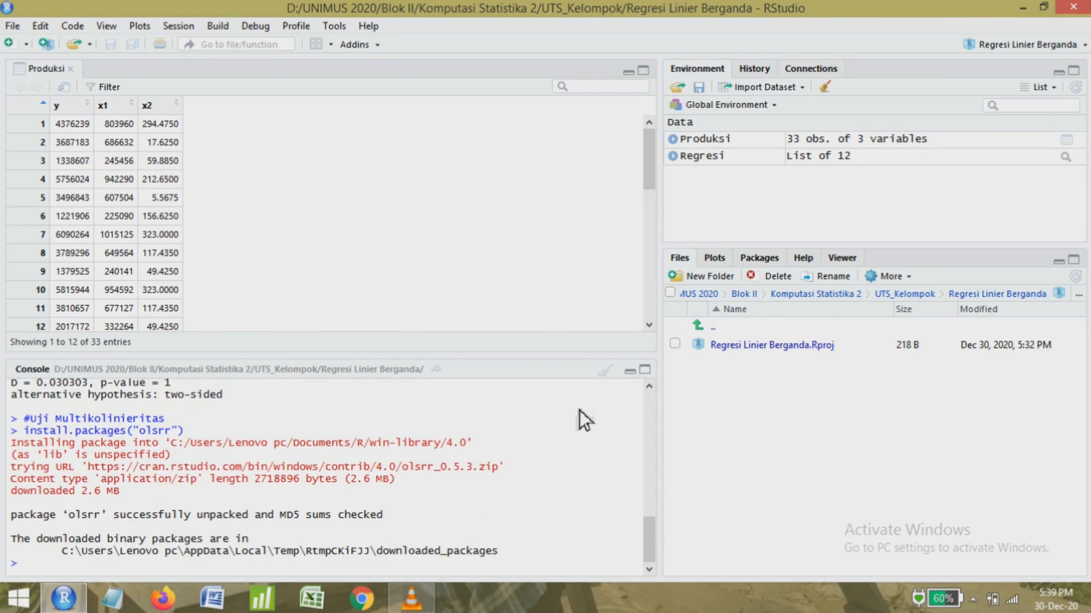
Load the olsrr package in the console with library(olsrr).
type("librar")
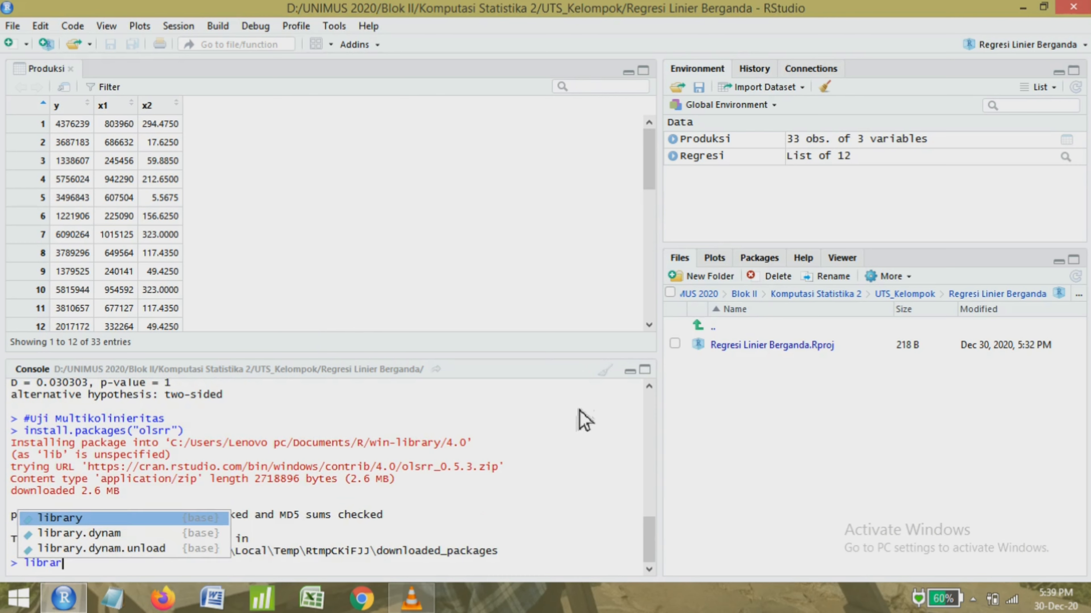
type("y(")
type("ols")
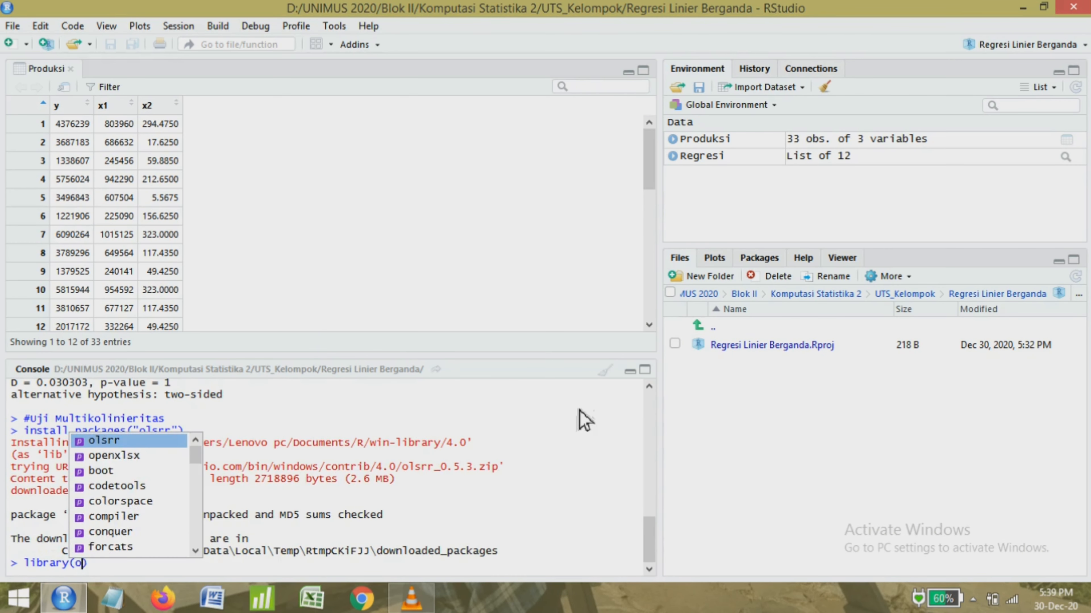
type("r")
key("Return")
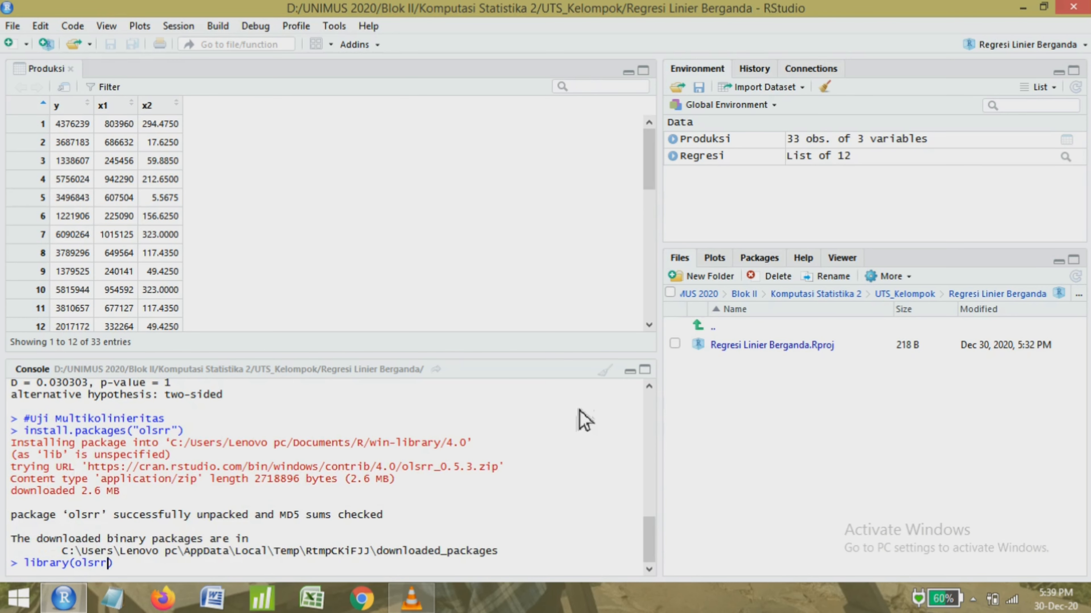
key("Return")
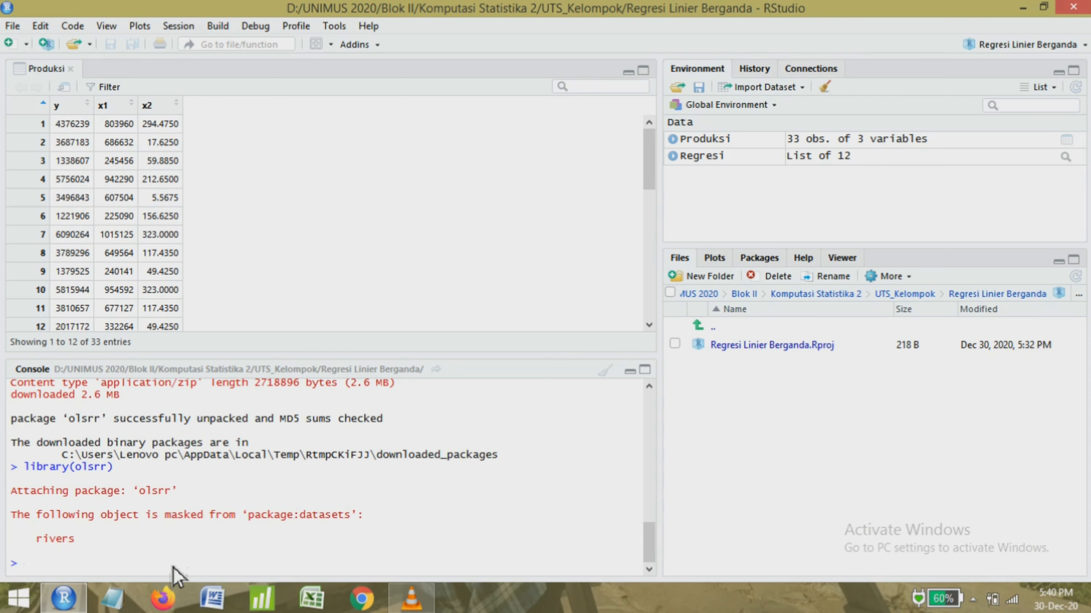
Run the multicollinearity test on the regression model with ols_vif_tol(Regresi).
type("ols_")
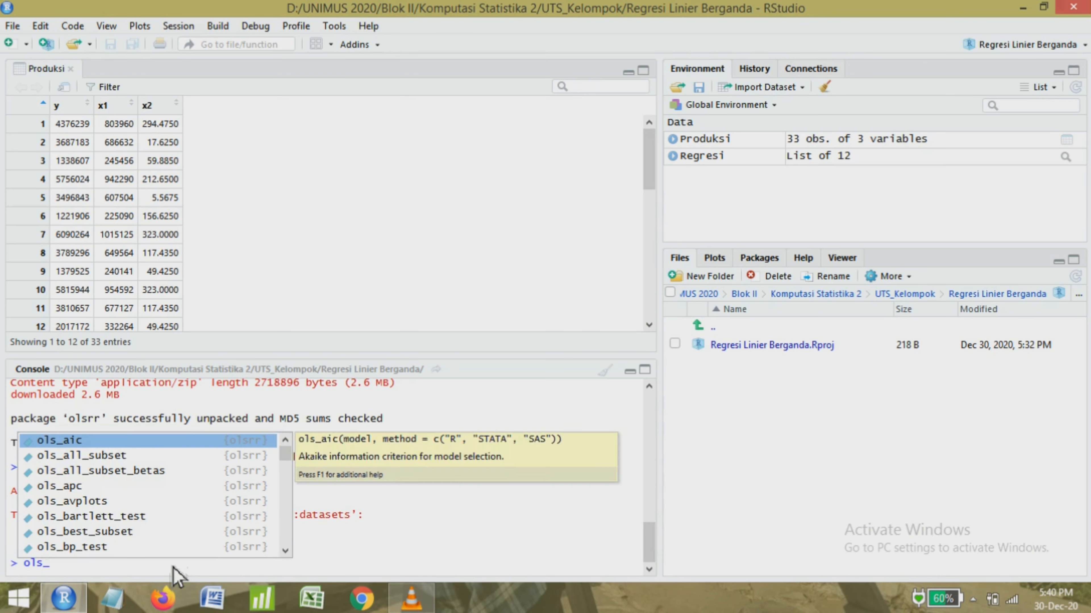
type("vif")
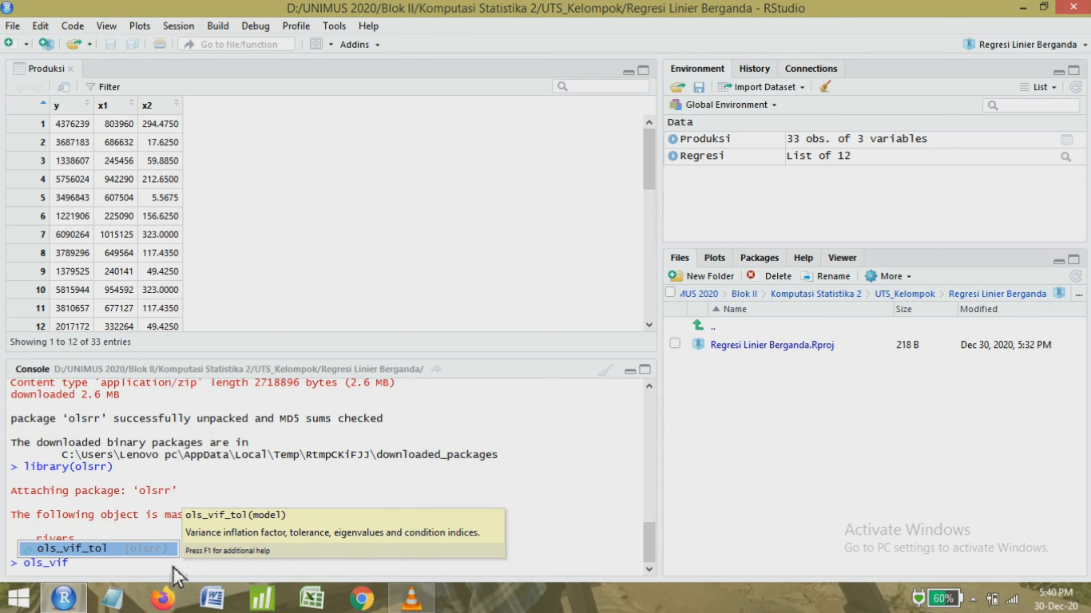
type("_tol(")
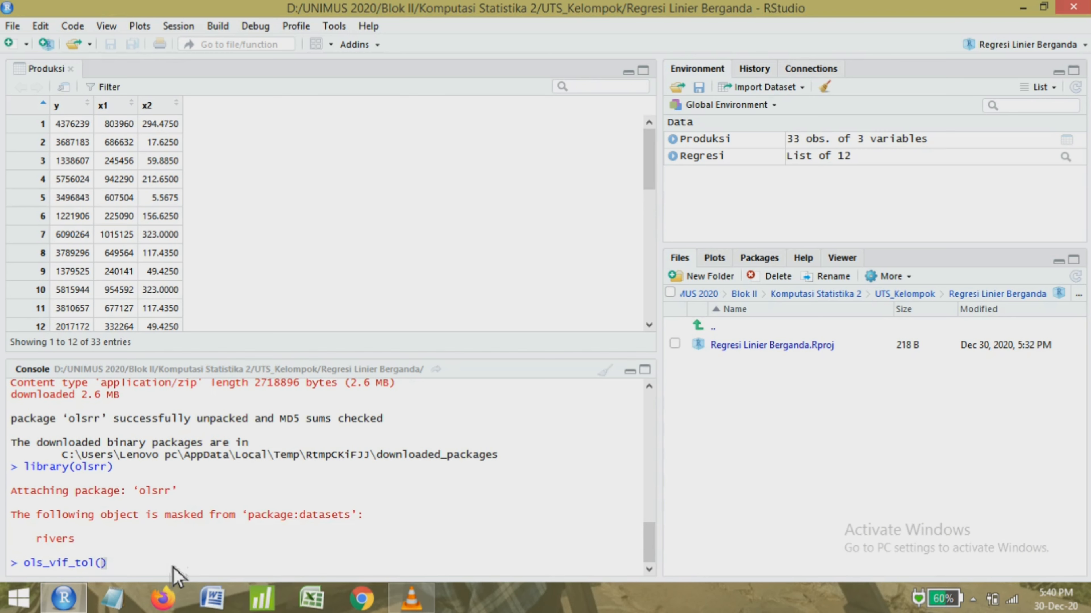
type("Regres")
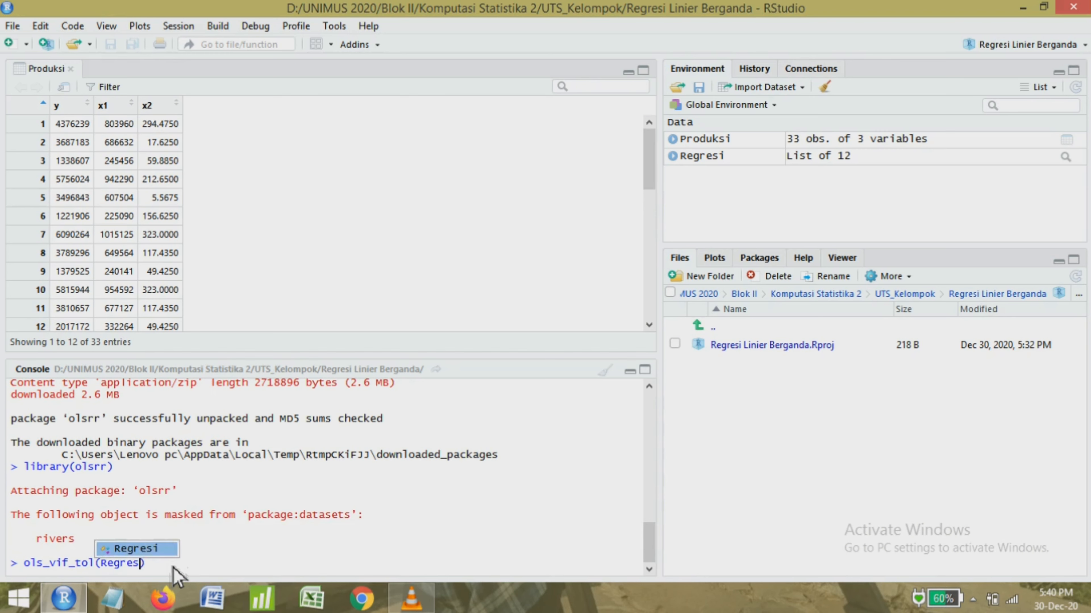
key("Tab")
key("Return")
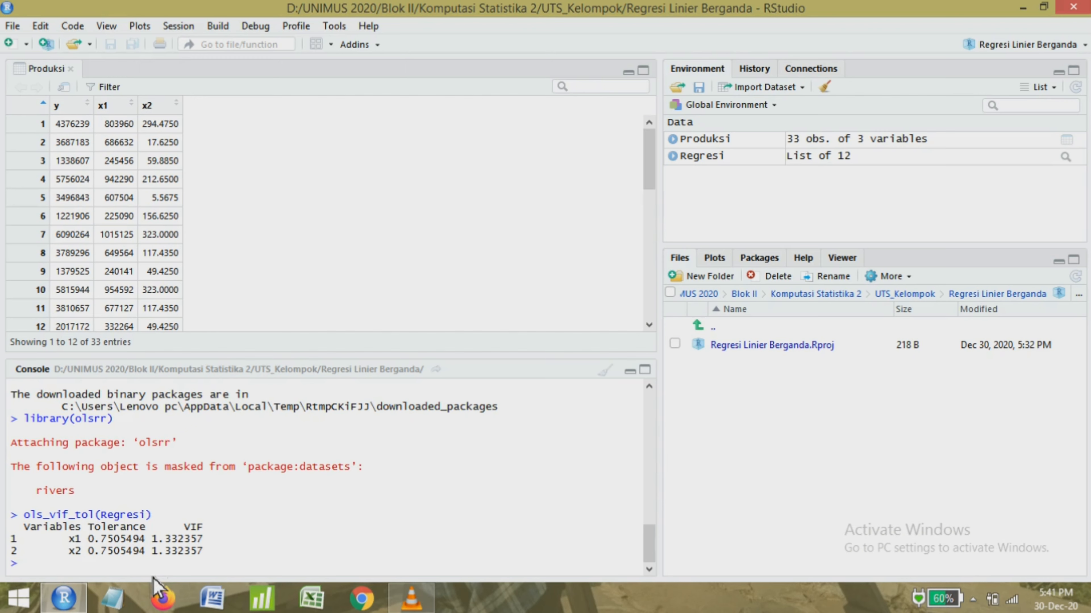
Enter the comment "#Uji Autokorelasi" in the console.
type("#Uji Autokorelasi")
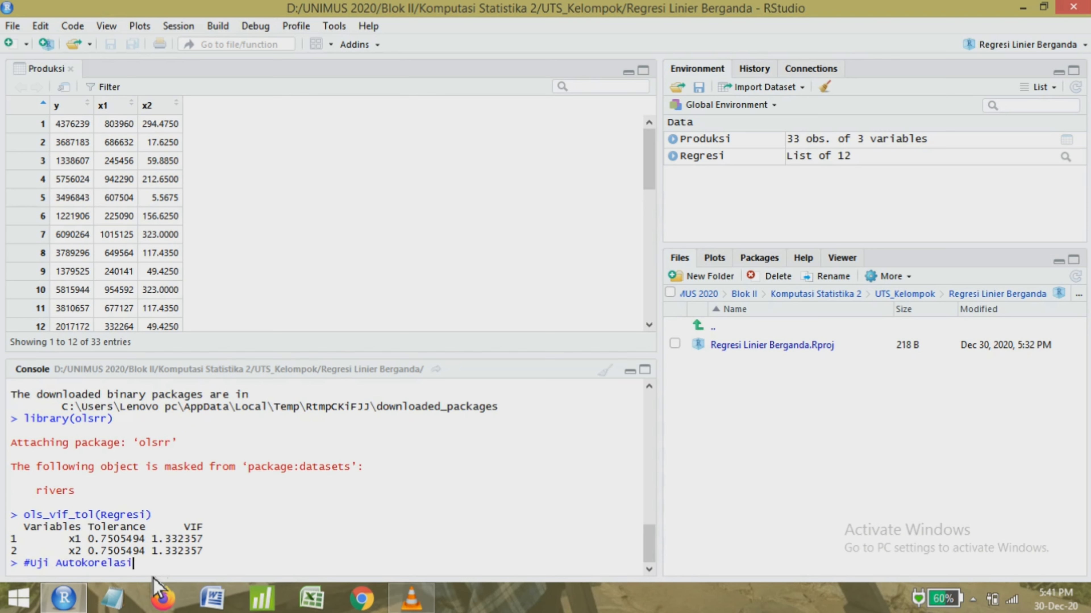
key("Return")
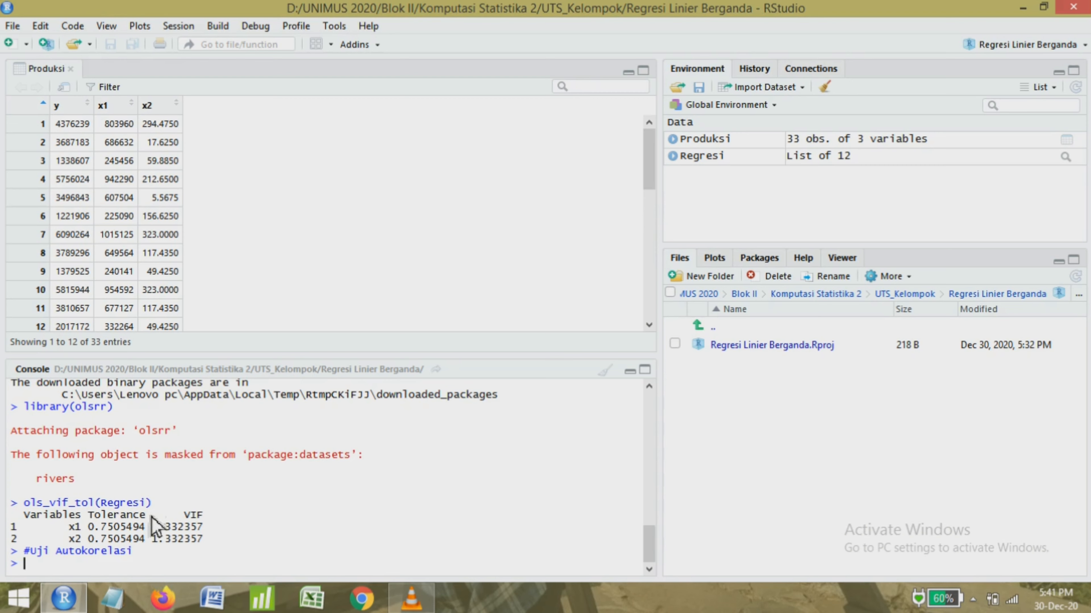
Install the lmtest package from the CRAN repository with its dependencies.
left_click(368, 26)
mouse_move(334, 26)
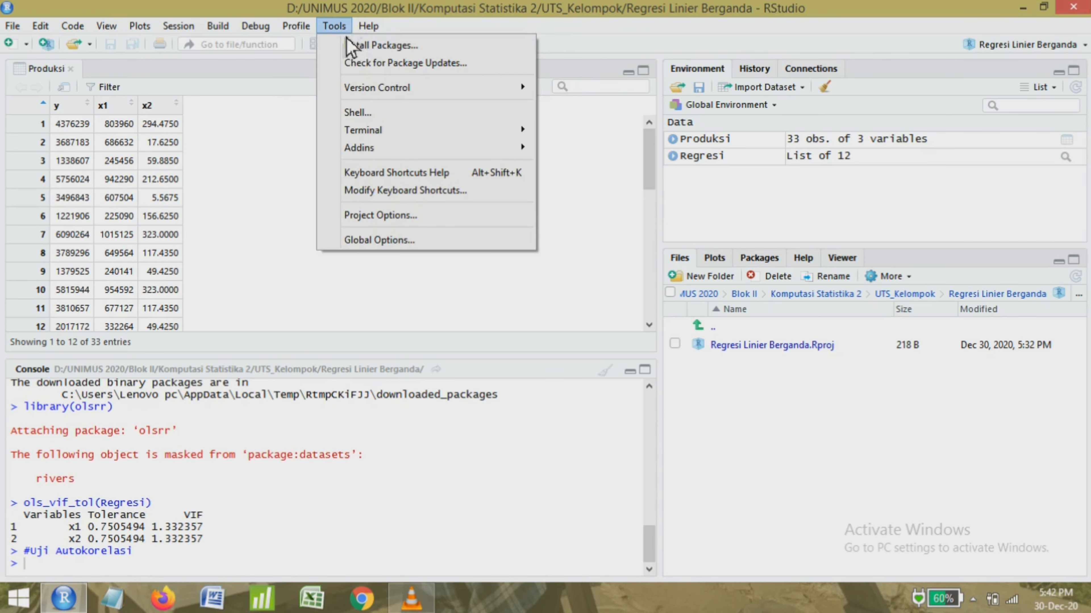
left_click(365, 45)
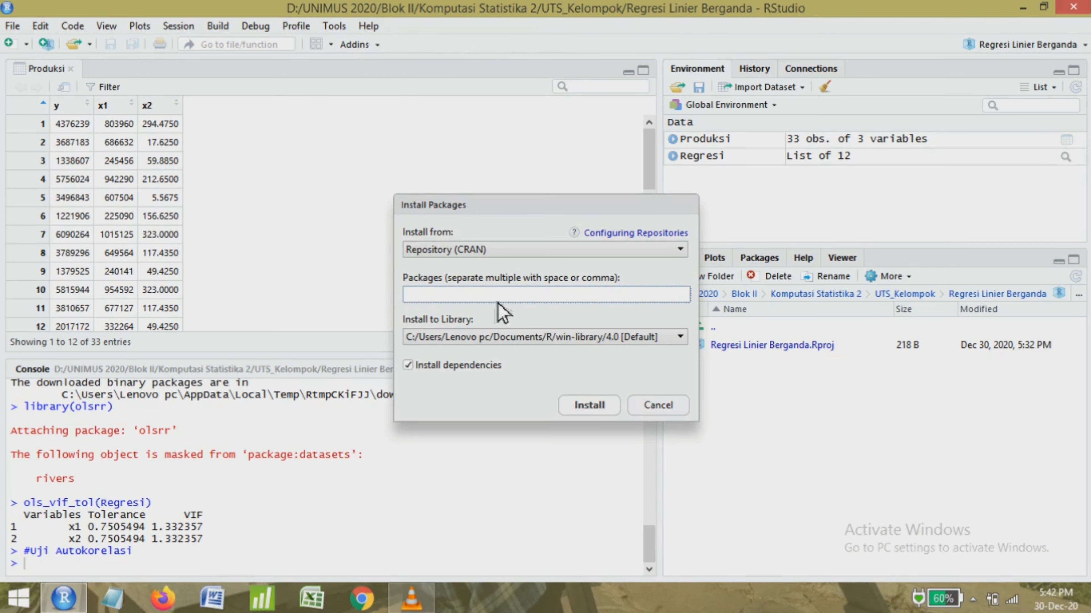
type("lmtest")
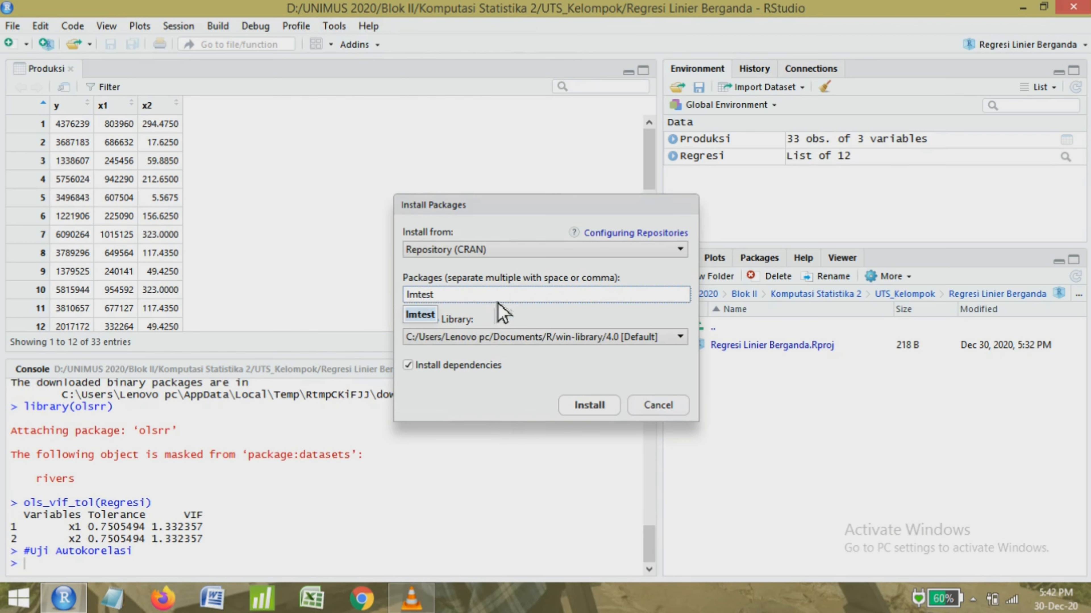
left_click(588, 405)
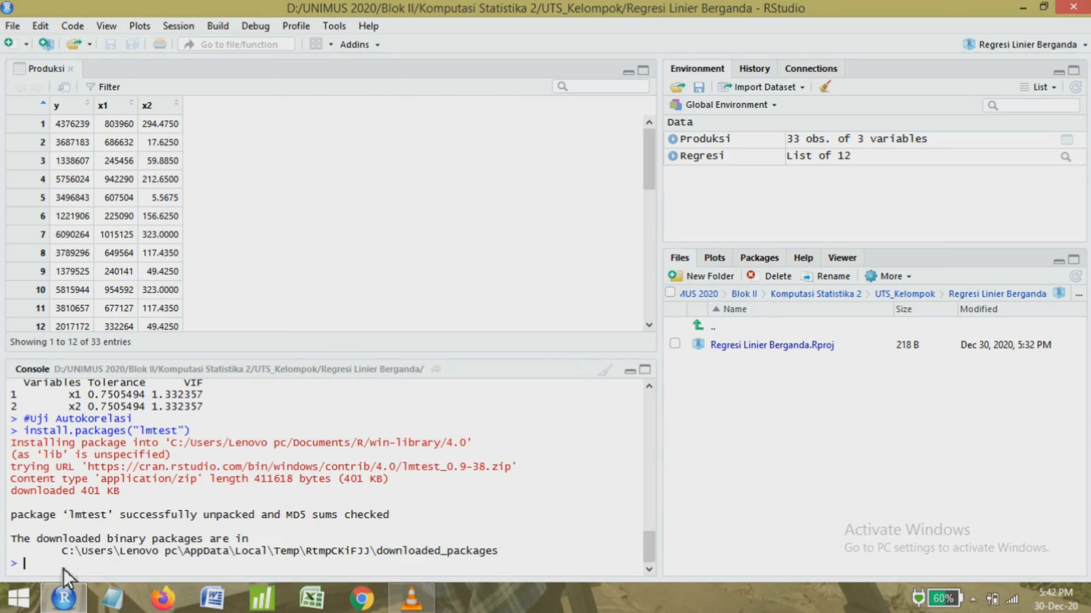
Load the lmtest package in the console with library(lmtest).
type("libra")
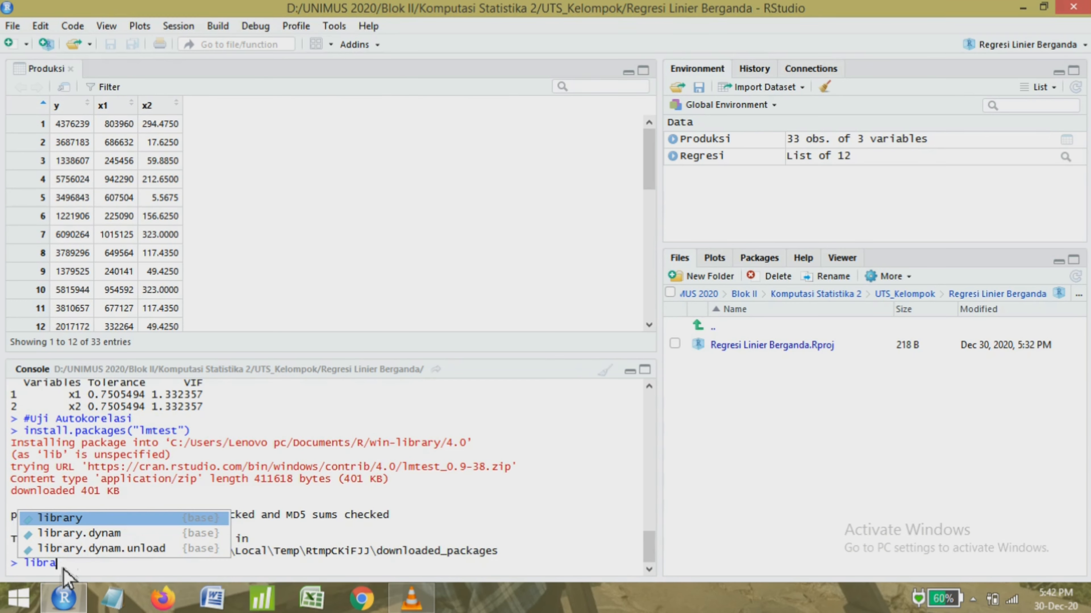
type("ry(")
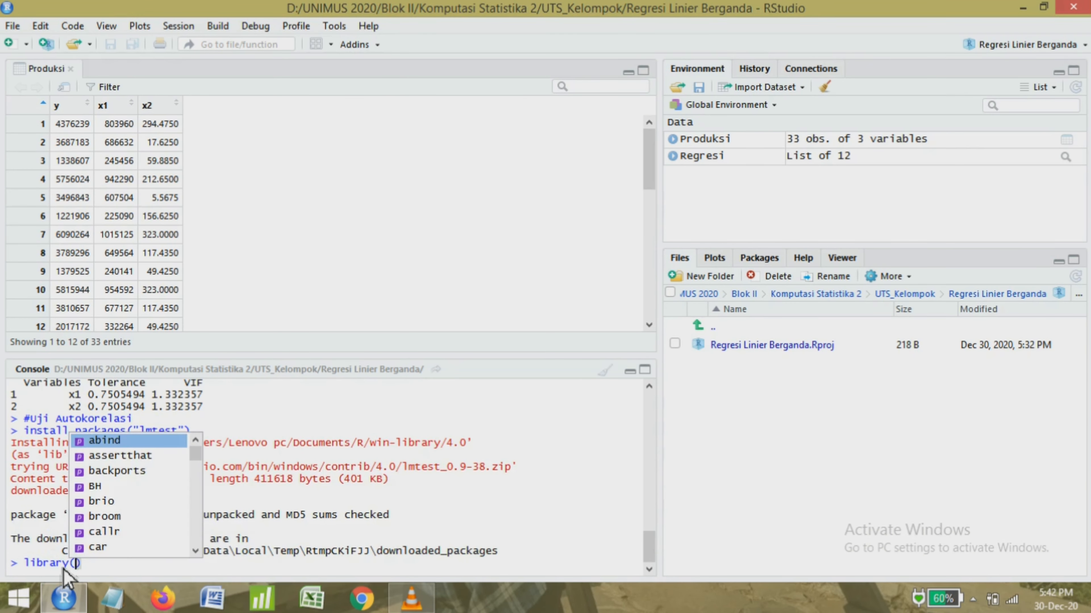
type("lmtes")
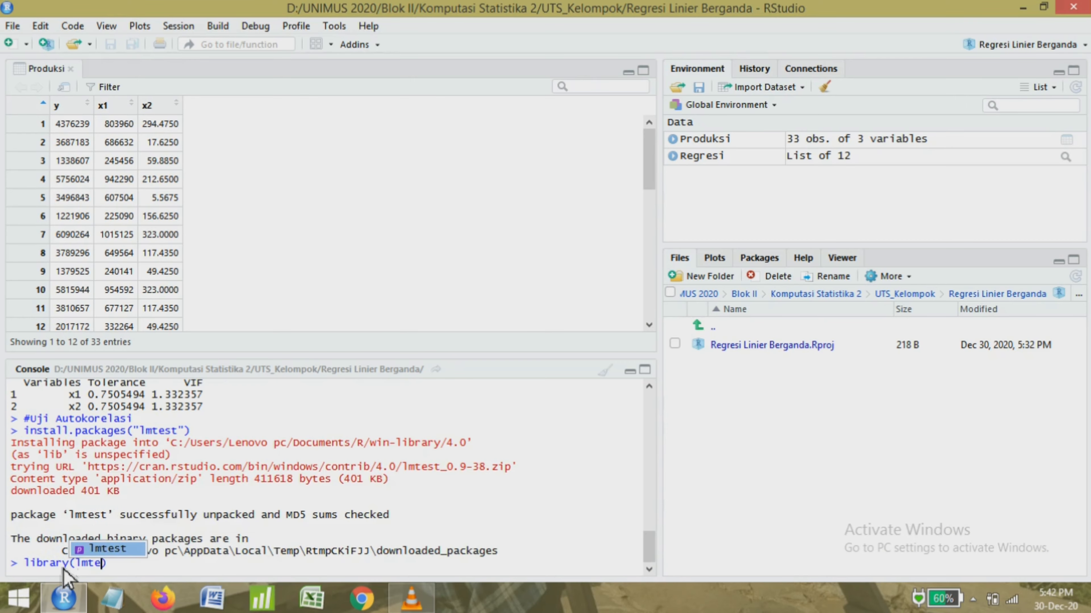
type("t")
key("Return")
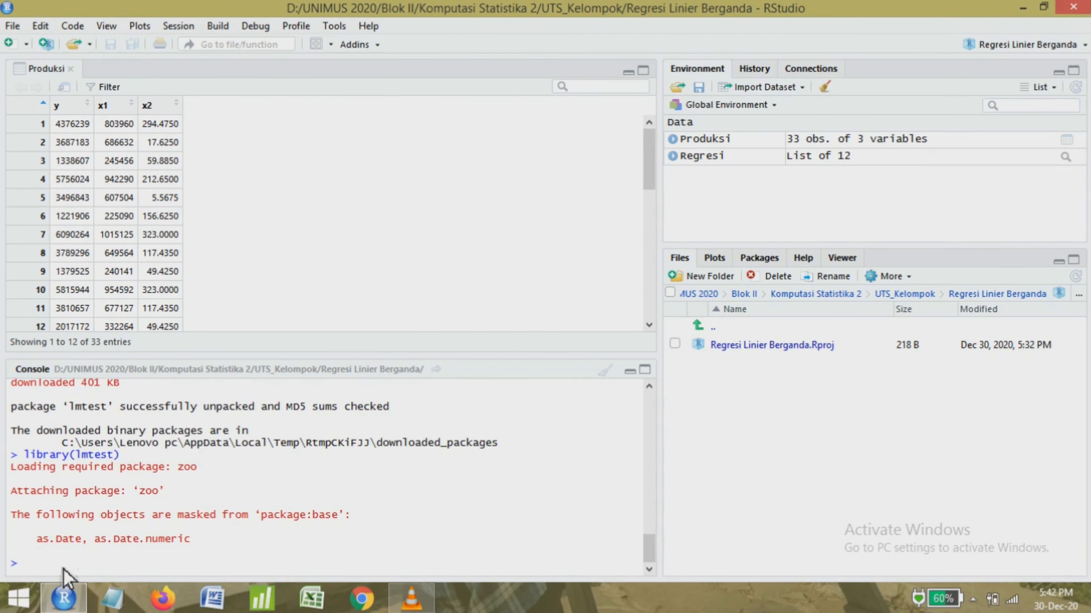
Run the Durbin-Watson autocorrelation test on the regression model with dwtest(Regresi).
type("dwtest(Regres")
key("Tab")
type(")")
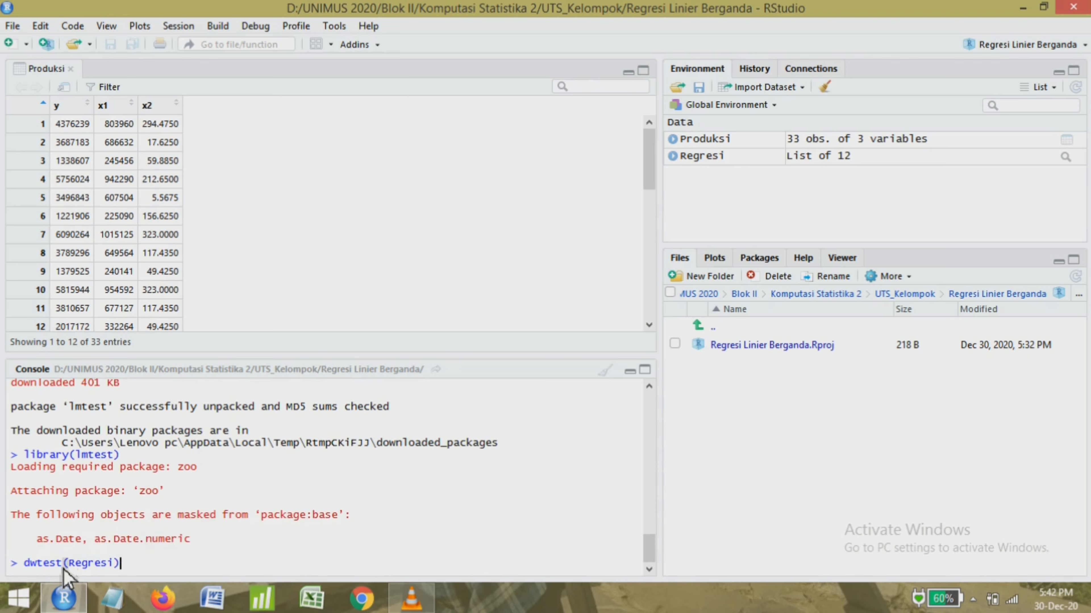
key("Return")
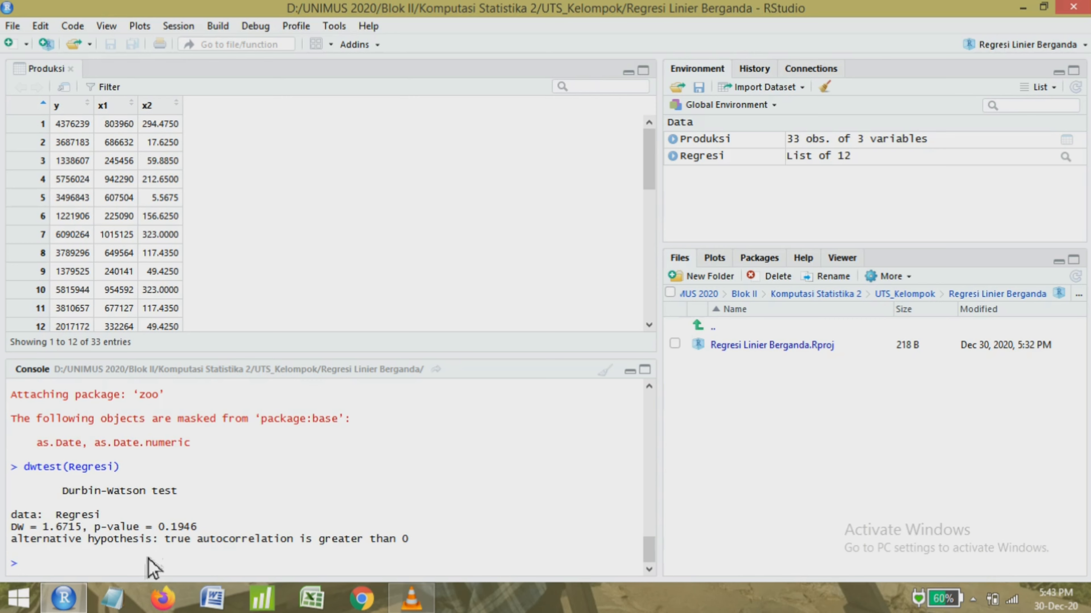
Enter the comment "#Uji Heterokesdastisitas" in the console.
type("#Uji Hes")
key("BackSpace")
type("terokesdas")
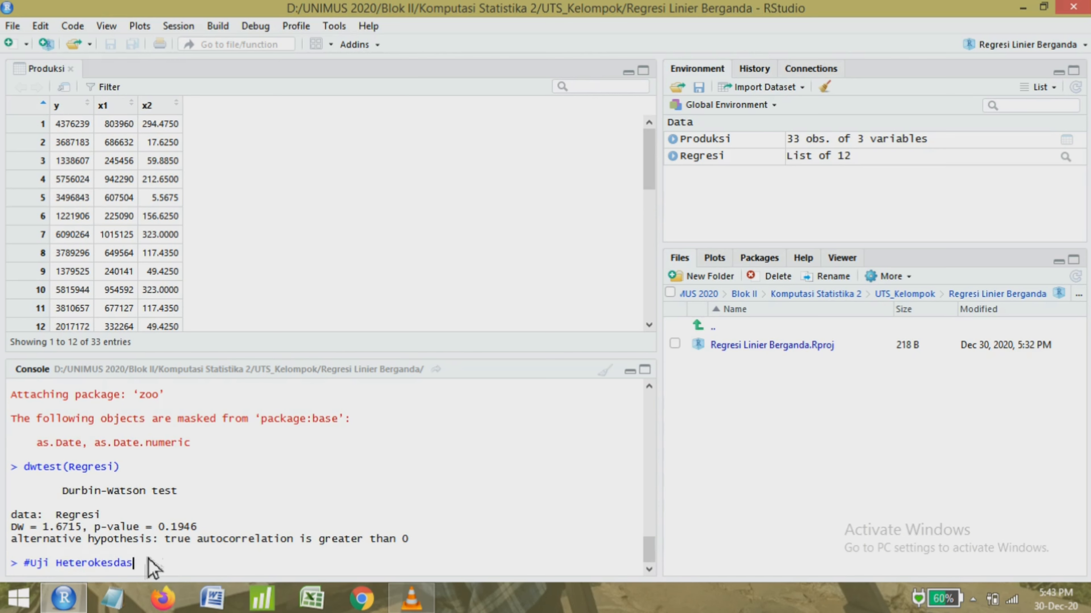
type("tisitas")
key("Return")
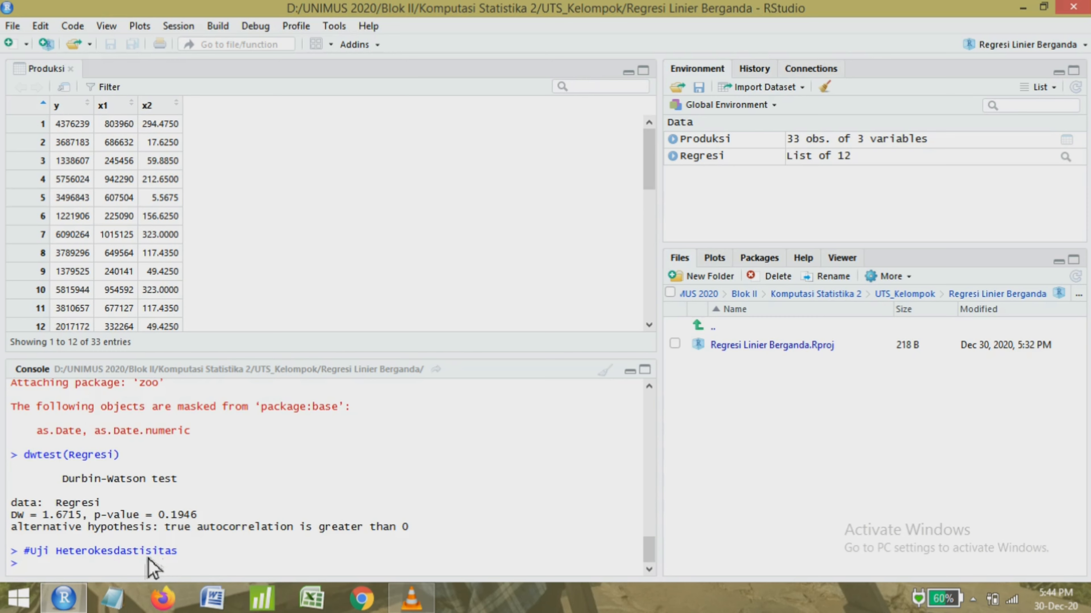
Run the Breusch-Pagan heteroscedasticity test on the regression model with bptest(Regresi).
type("bptest(Re")
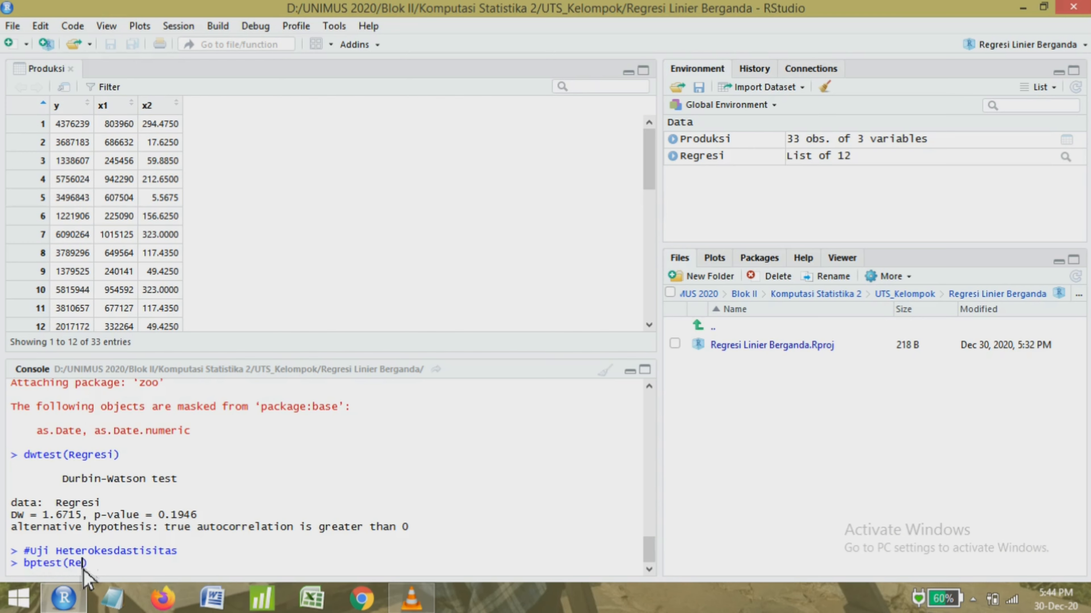
type("gresi)")
key("Return")
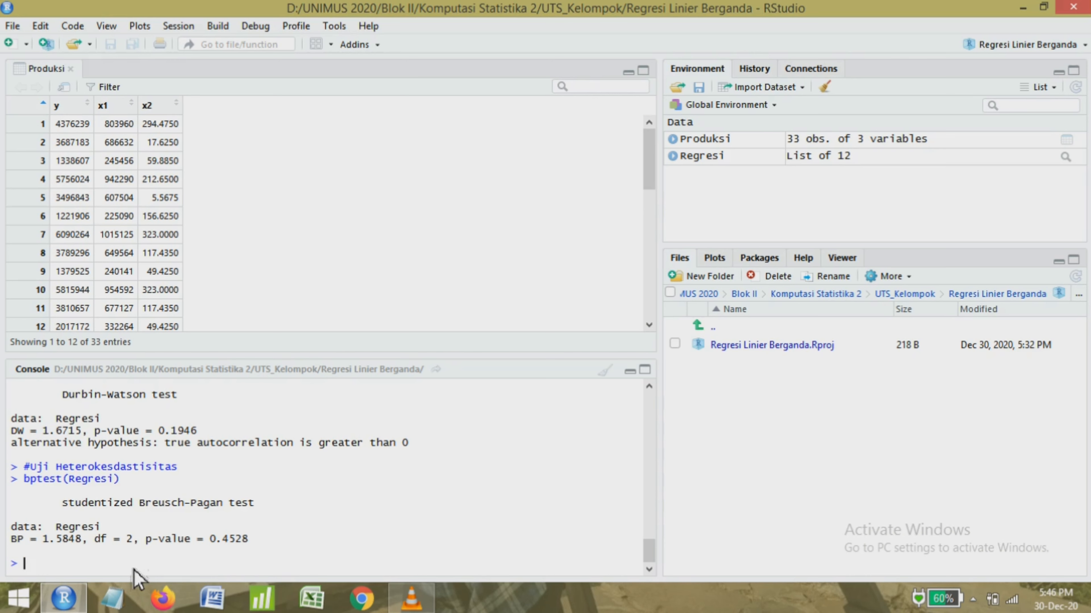
Enter the comment "#Hasil Regresi Linier Berganda" in the console.
type("Hasil Regresi Linier ")
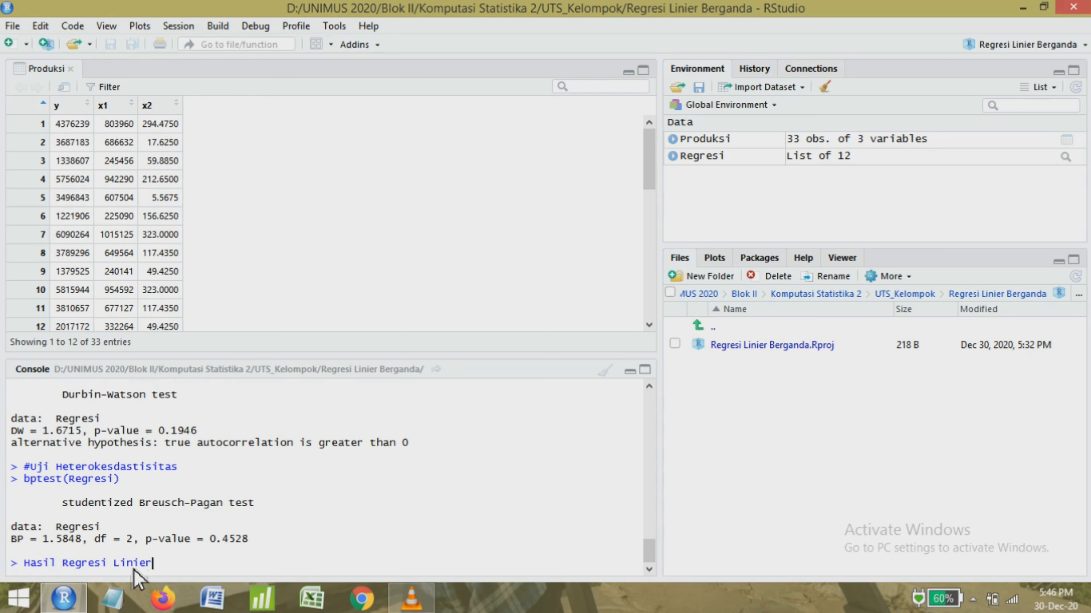
type("Berganda")
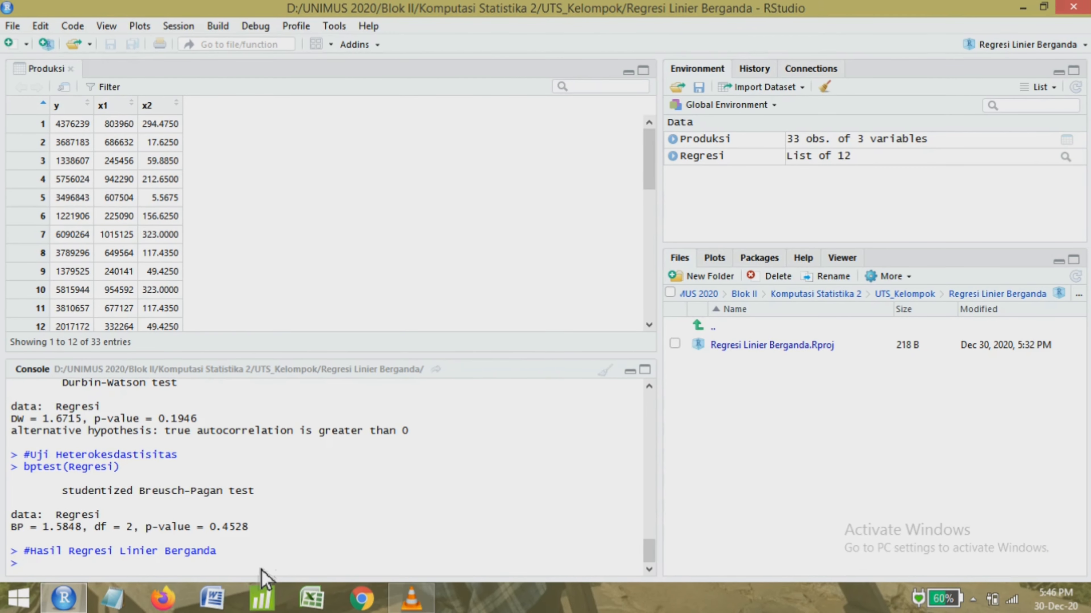
Print the full regression results with summary(Regresi) and bring the residuals and coefficients output into view.
type("summa")
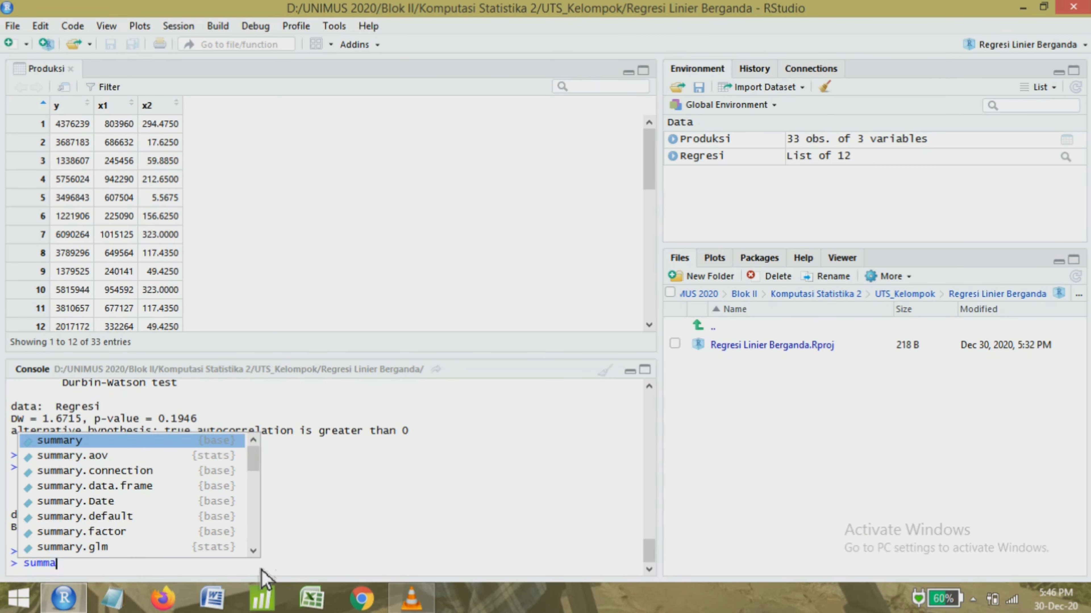
type("ry(")
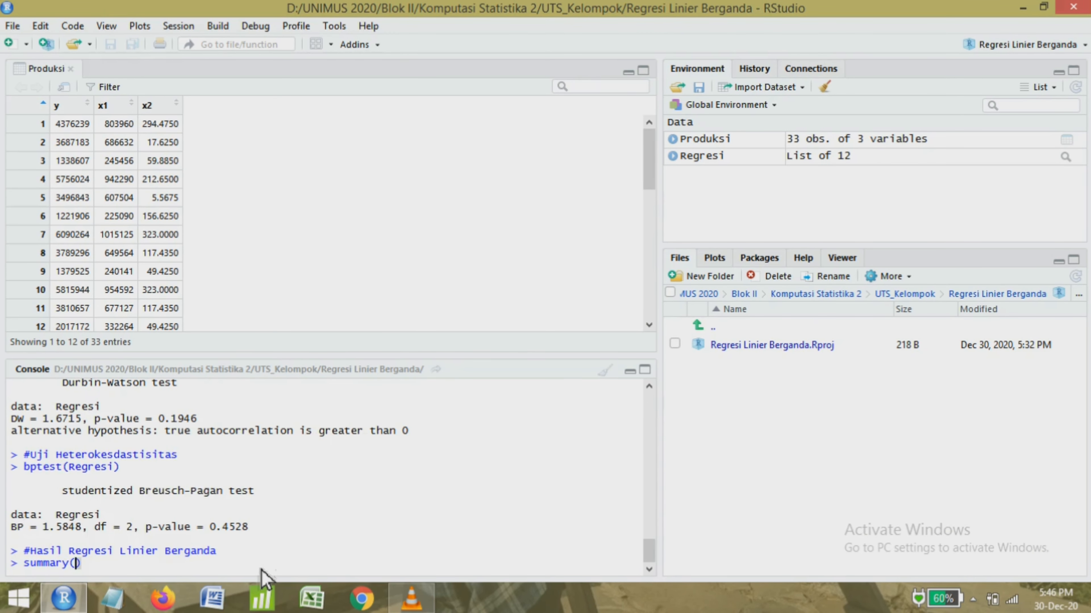
type("Regresi")
key("Return")
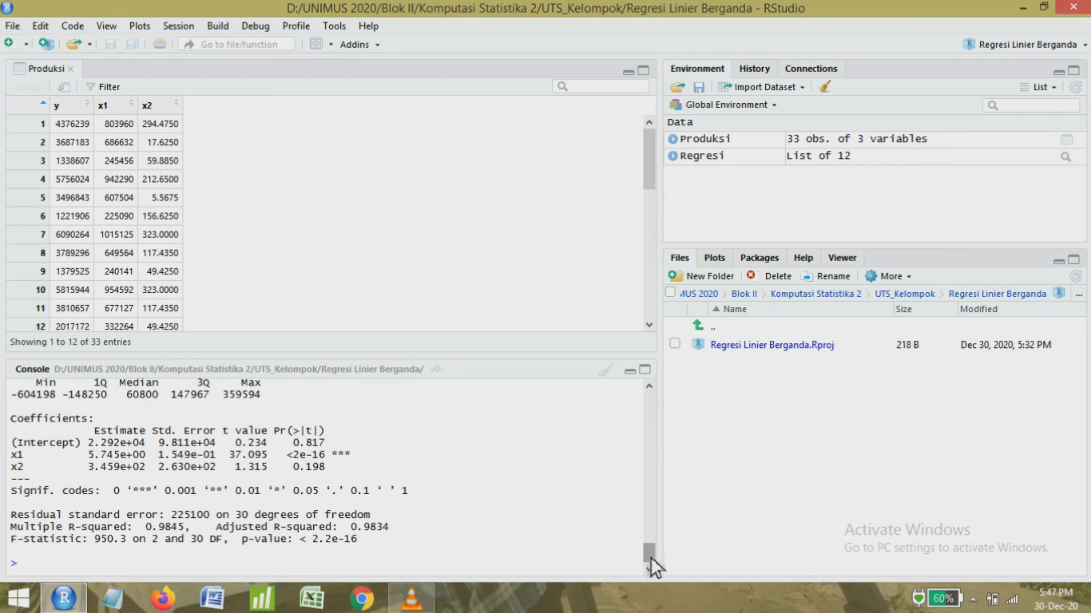
mouse_move(650, 558)
left_mouse_down()
mouse_move(652, 544)
mouse_move(655, 567)
mouse_move(653, 557)
left_mouse_up()
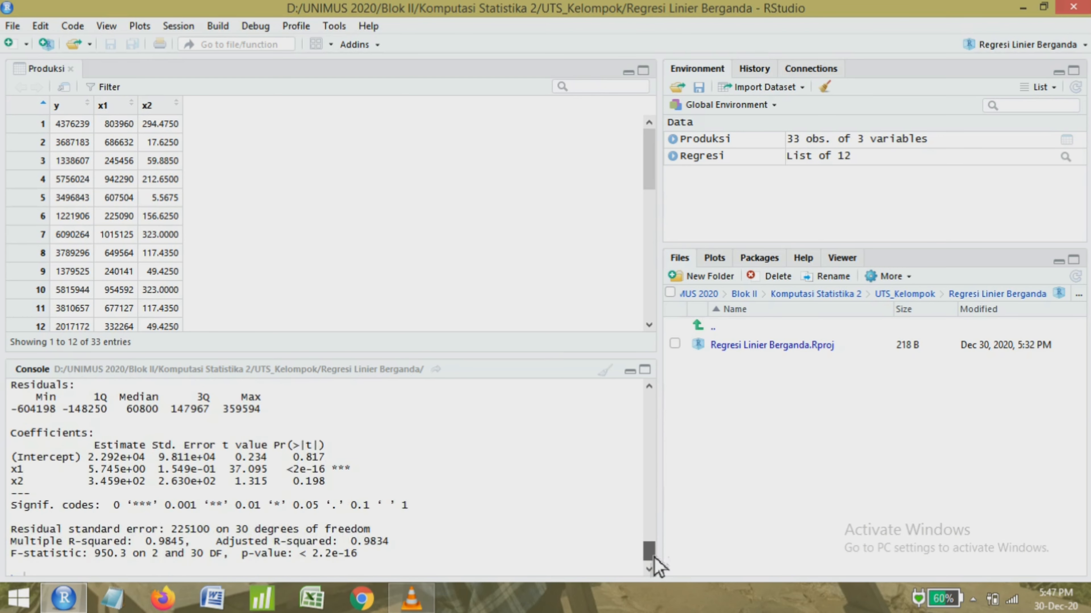